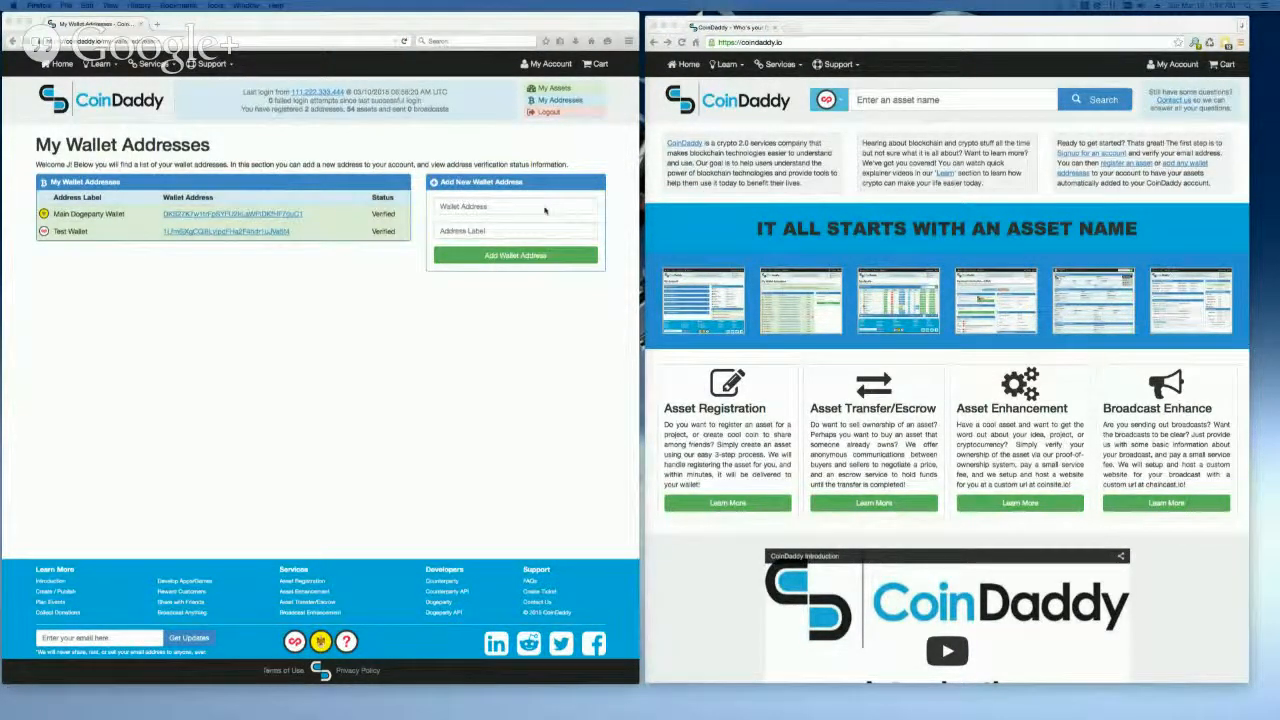
Step: Add a new wallet address to the account with the label "CoinDaddy Test Address"
{"action": "left_click", "coordinate": [545, 210]}
{"action": "type", "text": "BoZ172r9vBPPZNmCB6hFNt4kRMVz8ZnQ"}
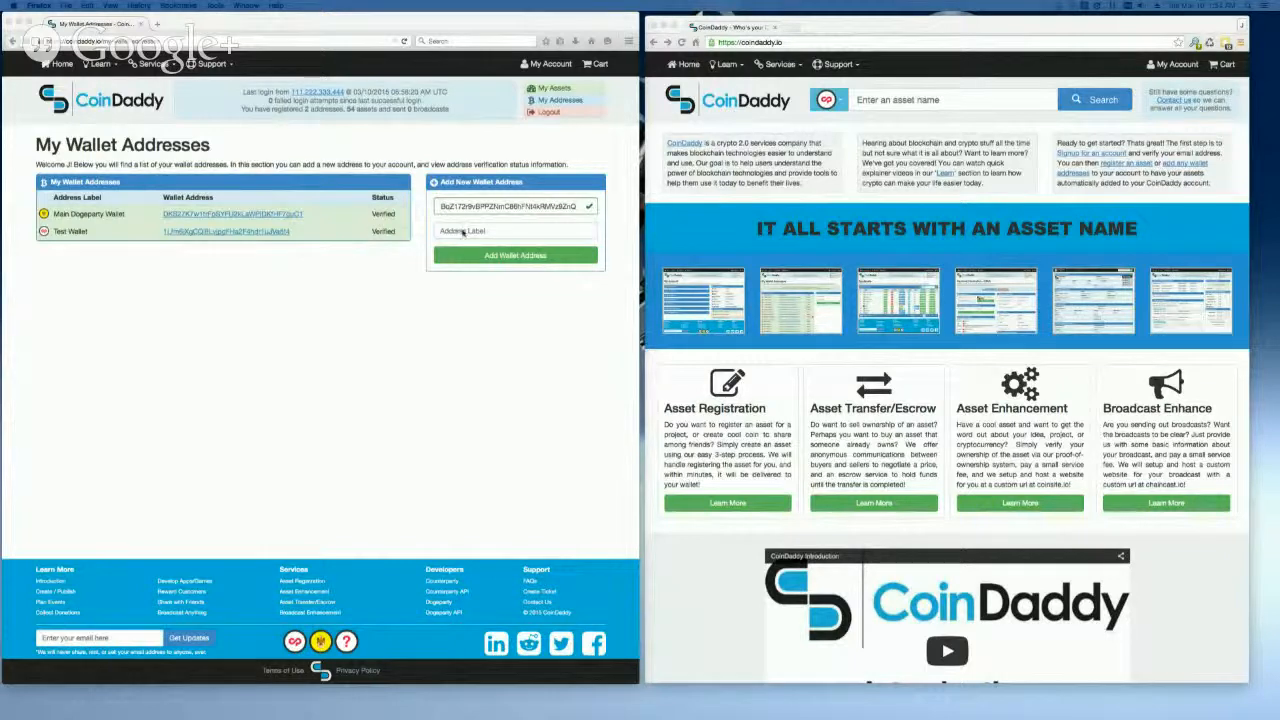
{"action": "left_click", "coordinate": [463, 231]}
{"action": "type", "text": "CoinDaddy Test Address"}
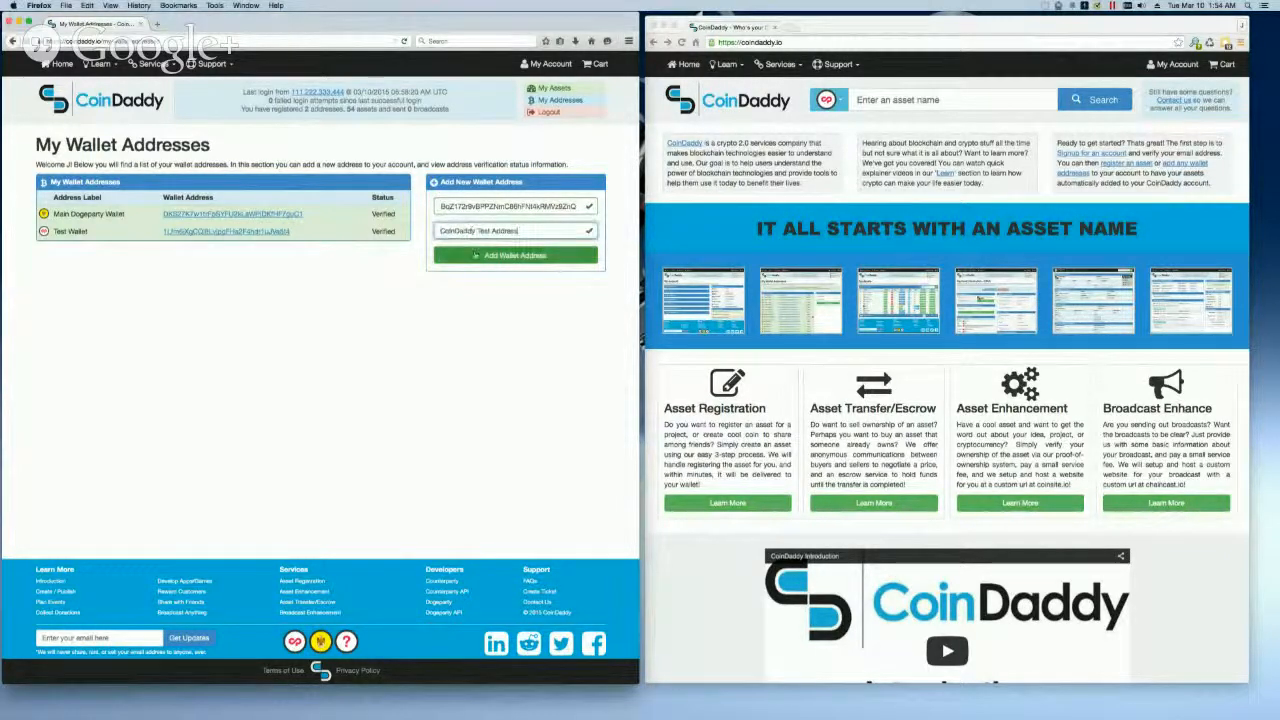
{"action": "left_click", "coordinate": [475, 256]}
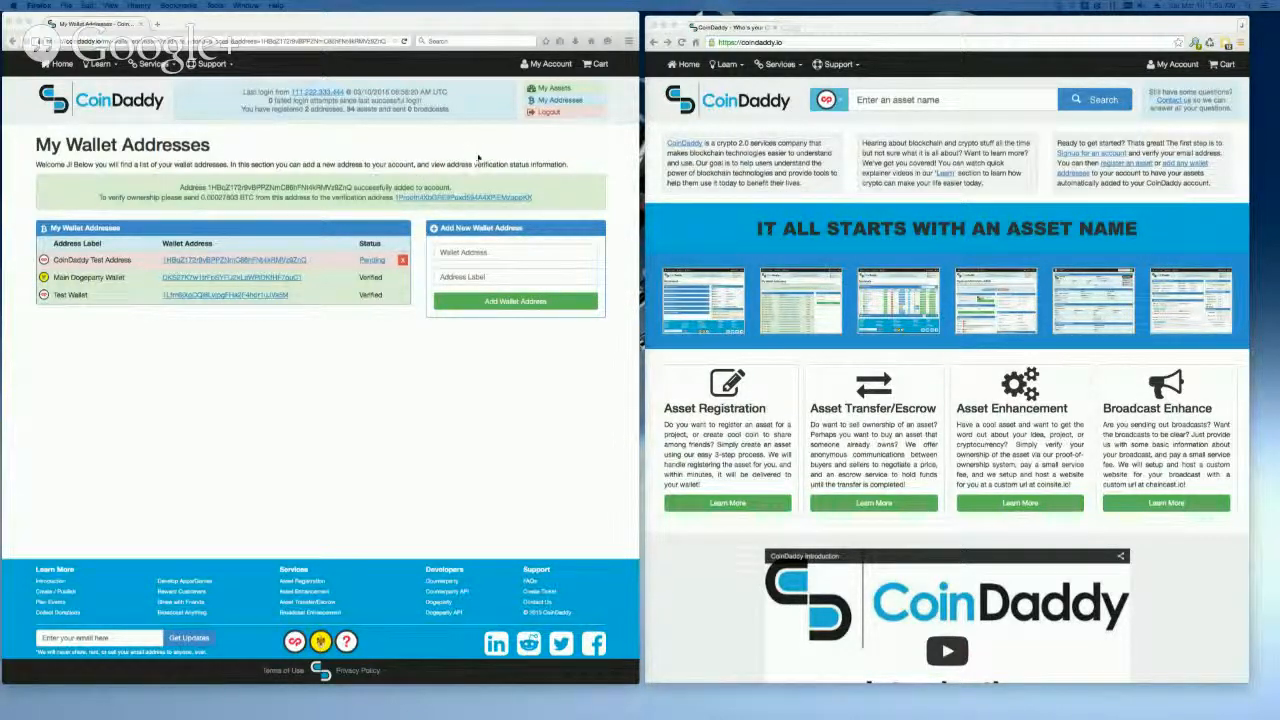
Step: Search the account's assets for "grumpy" and open the sales settings of GRUMPYCAT
{"action": "left_click", "coordinate": [550, 89]}
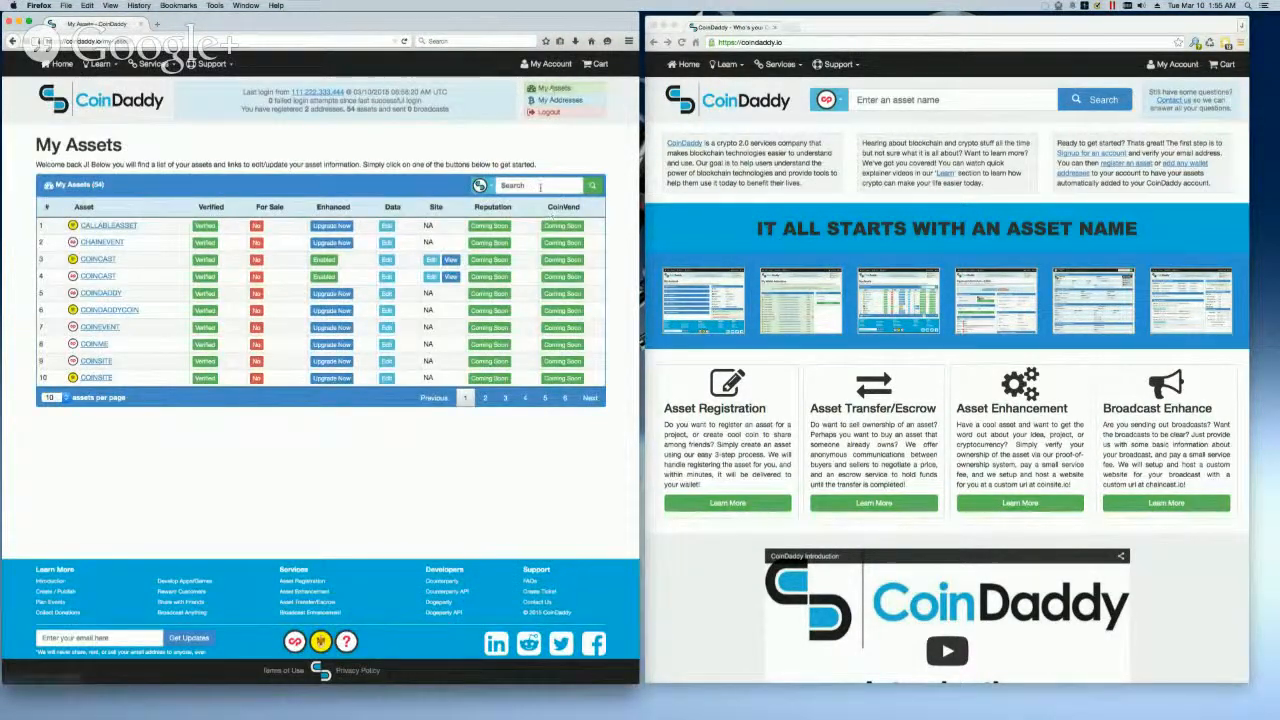
{"action": "left_click", "coordinate": [540, 187]}
{"action": "type", "text": "grumpy"}
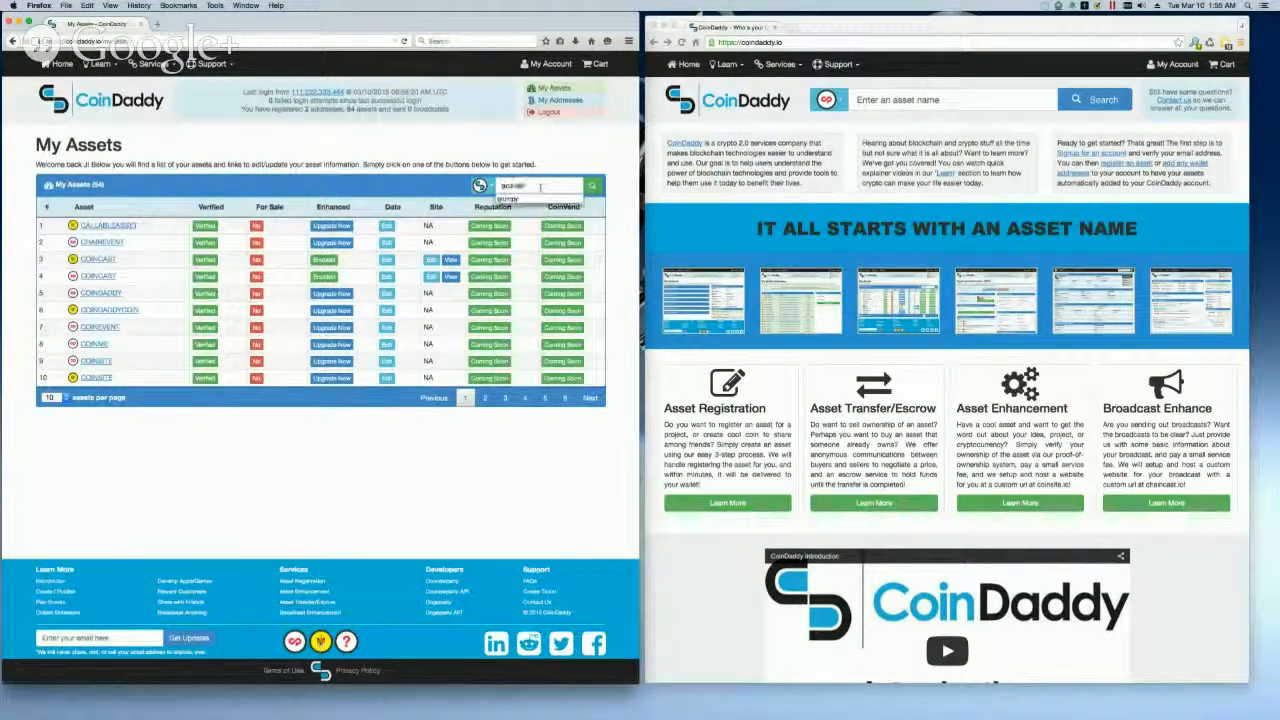
{"action": "key", "text": "Return"}
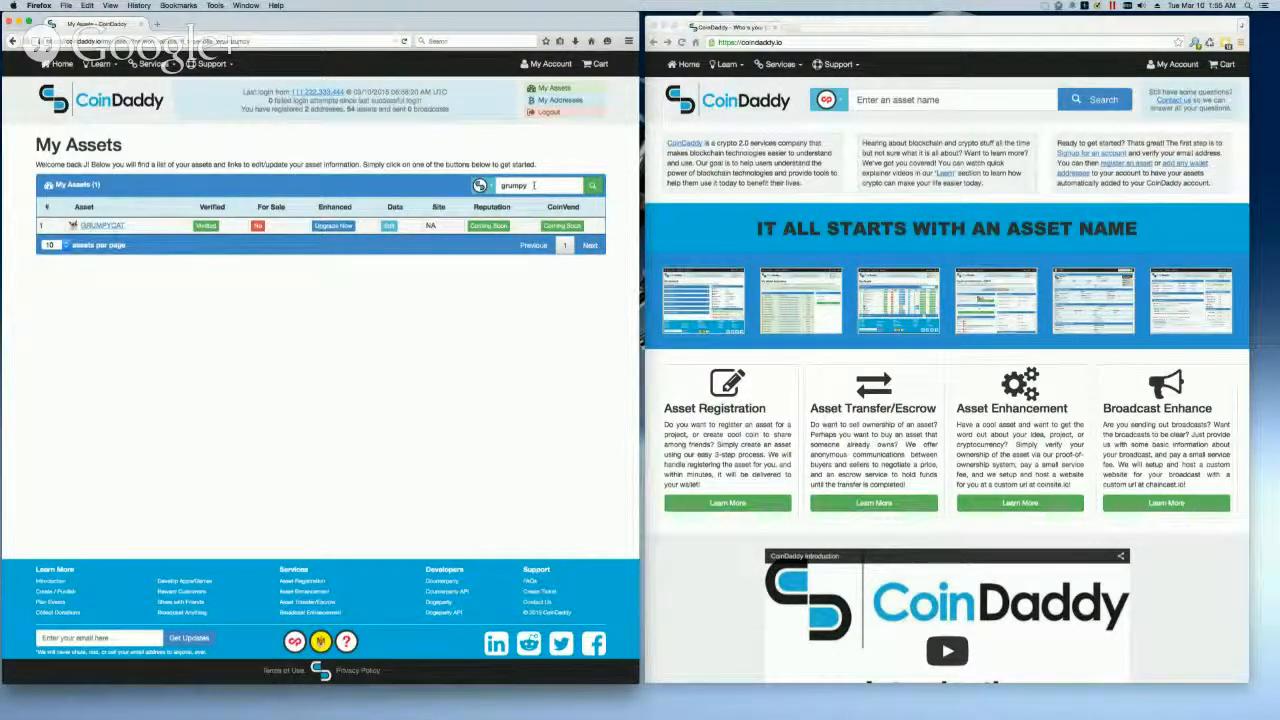
{"action": "left_click", "coordinate": [258, 226]}
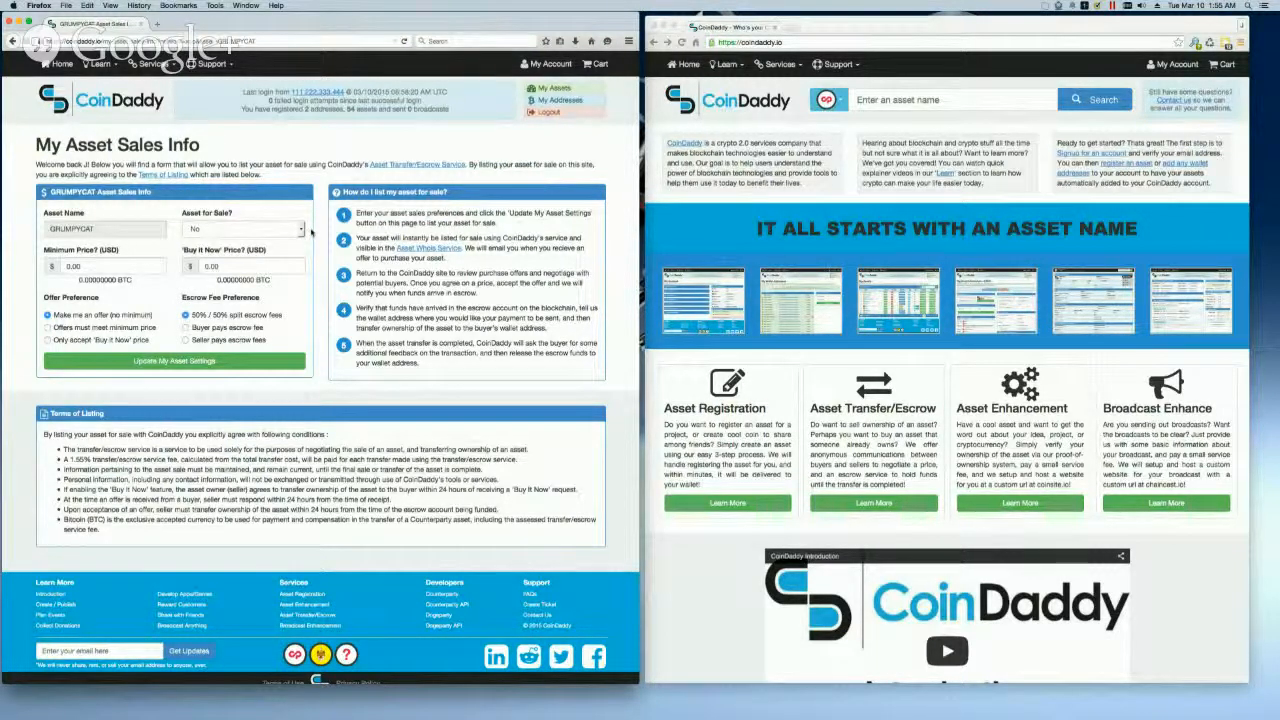
Step: List GRUMPYCAT for sale with a $5.00 minimum and $10.00 'Buy it Now' price, require offers to meet the minimum, and save
{"action": "left_click", "coordinate": [296, 230]}
{"action": "left_click", "coordinate": [252, 242]}
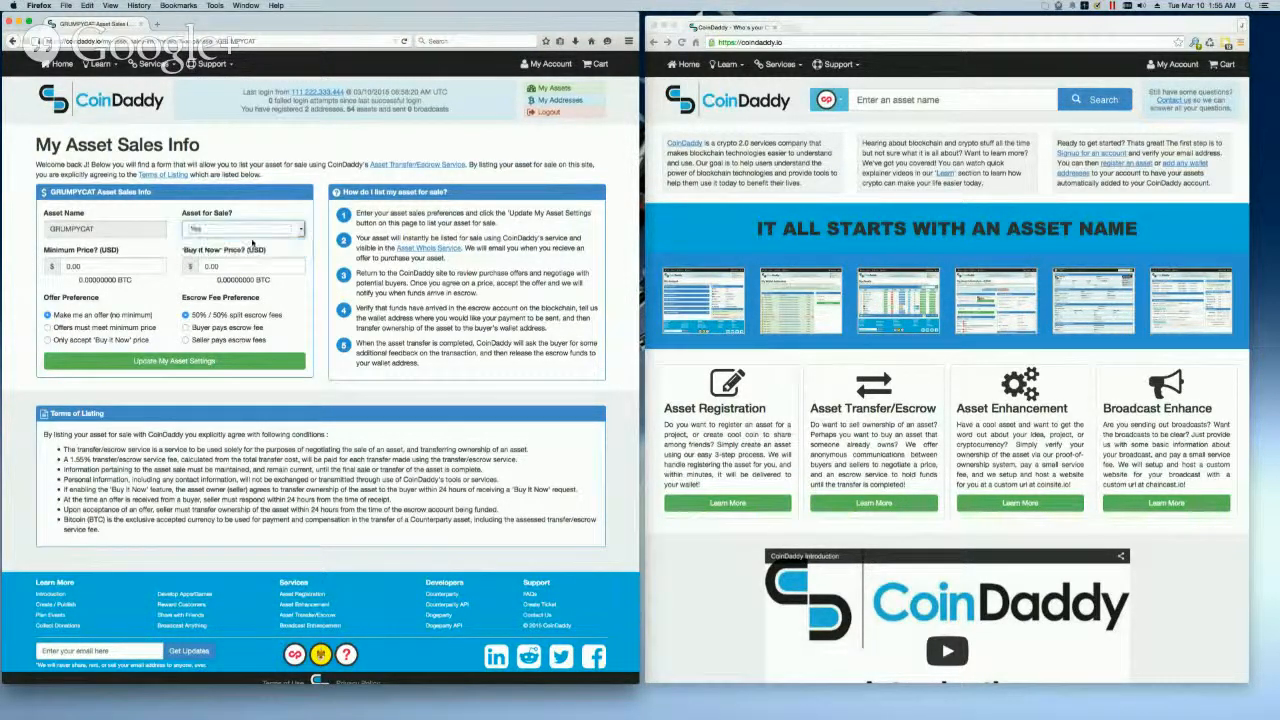
{"action": "left_click", "coordinate": [89, 265]}
{"action": "left_click_drag", "start_coordinate": [89, 265], "coordinate": [55, 262]}
{"action": "type", "text": "5.00"}
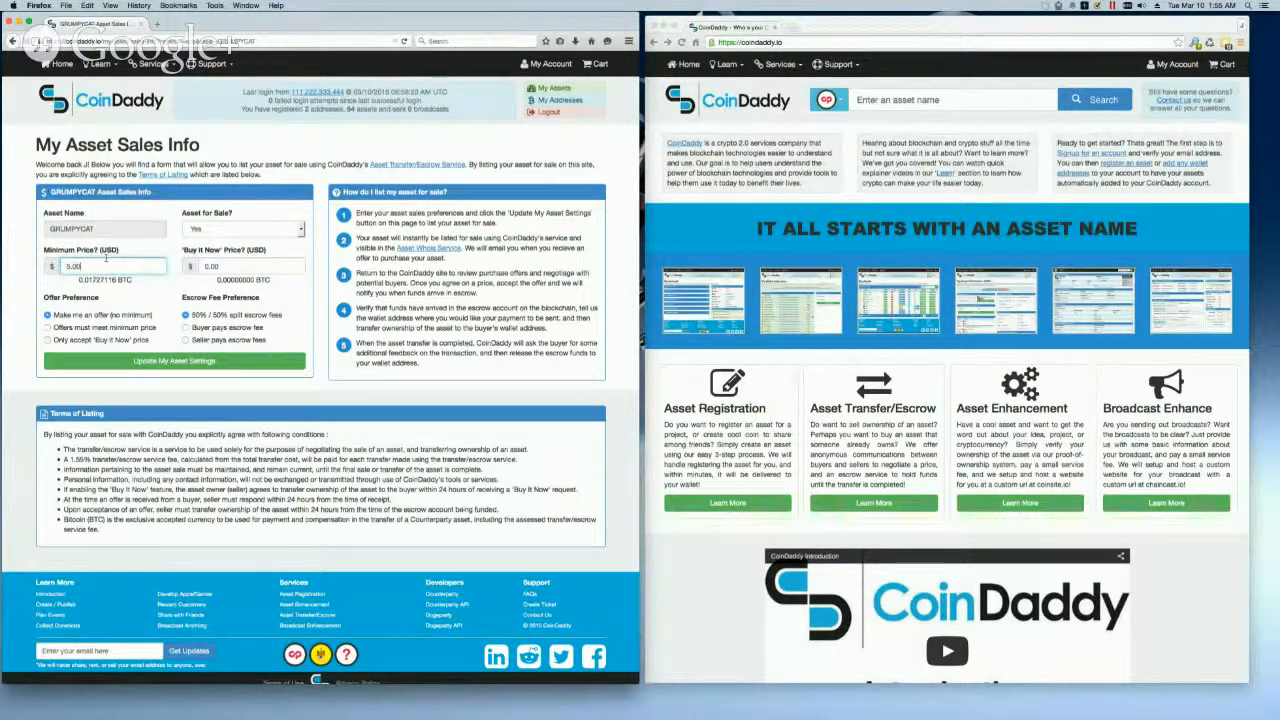
{"action": "key", "text": "Tab"}
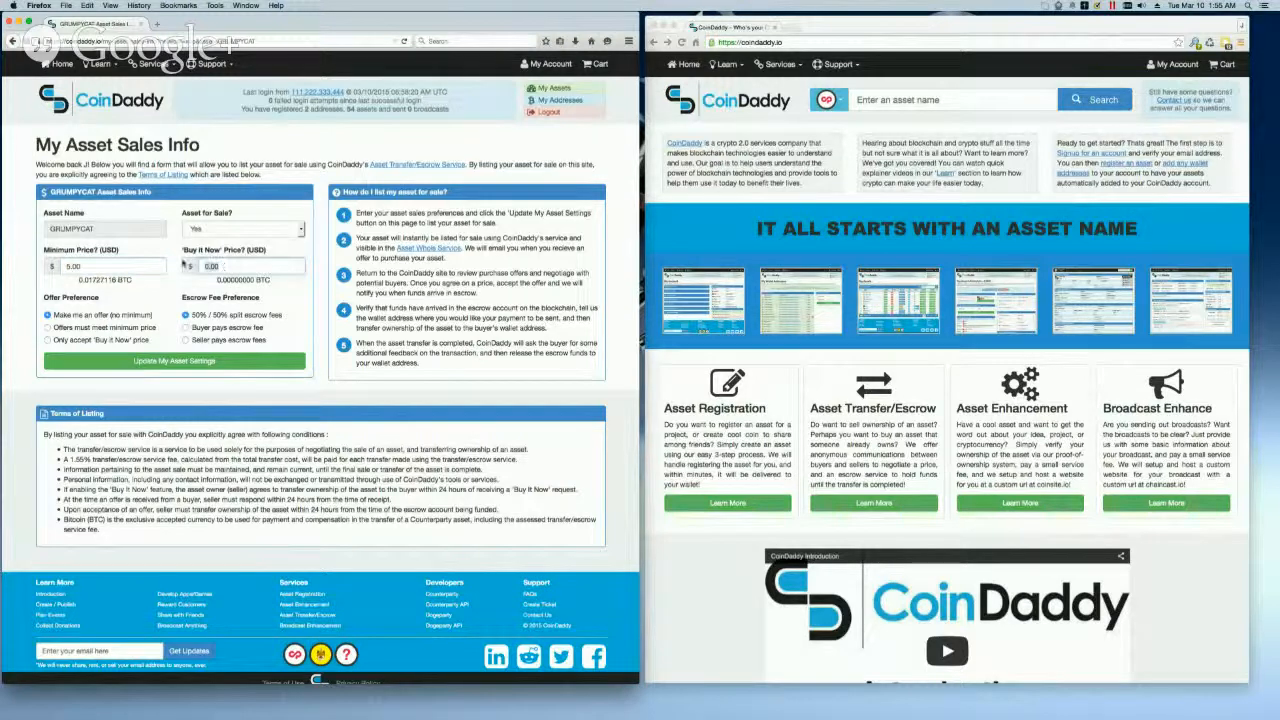
{"action": "type", "text": "10.00"}
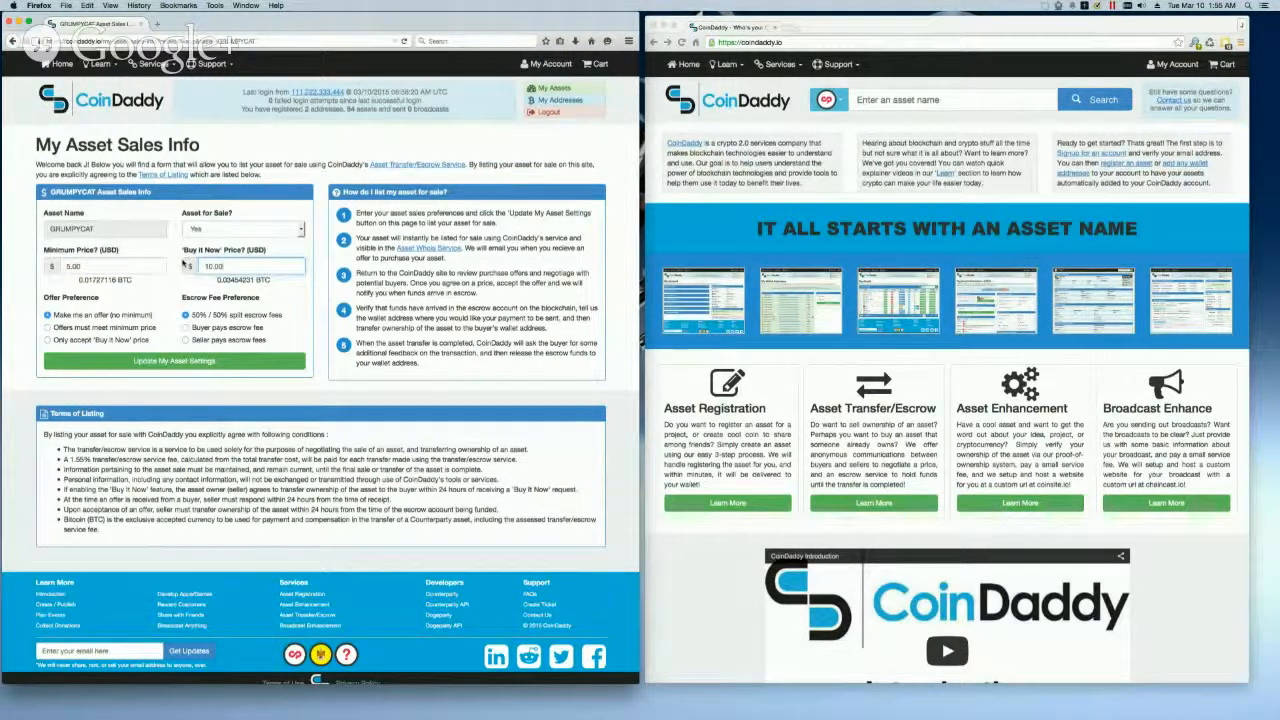
{"action": "left_click", "coordinate": [93, 329]}
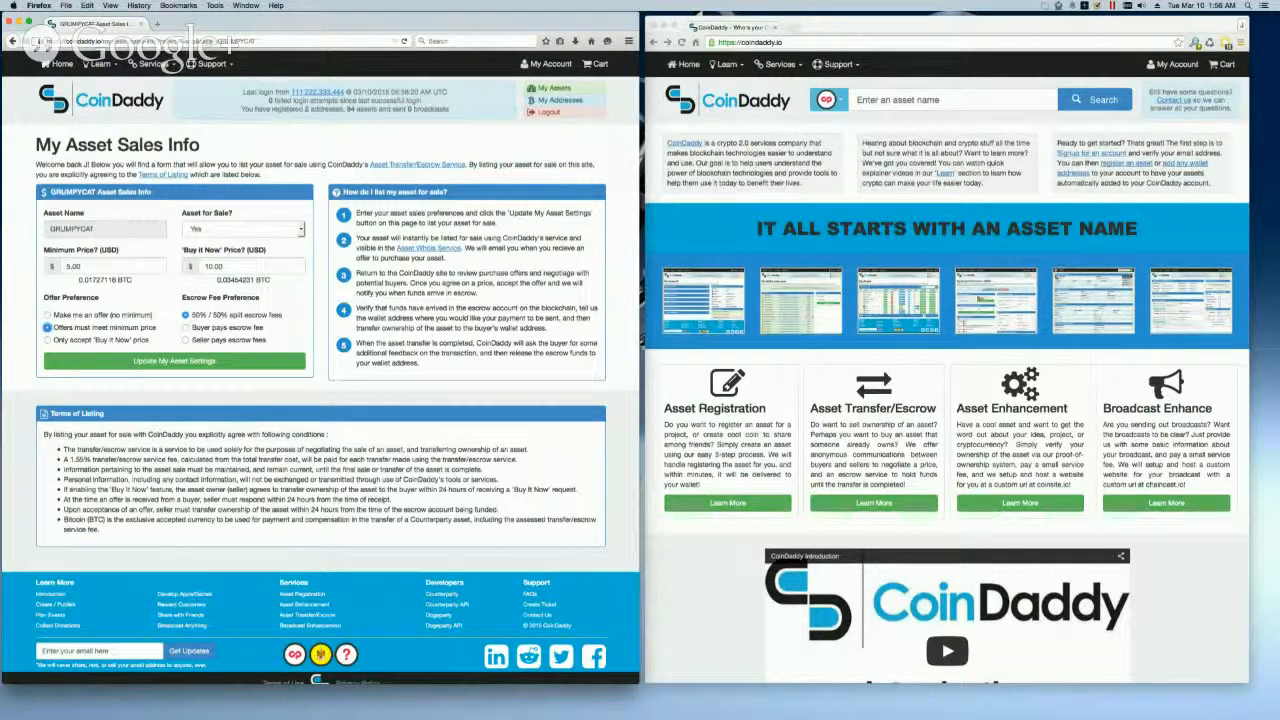
{"action": "left_click", "coordinate": [168, 364]}
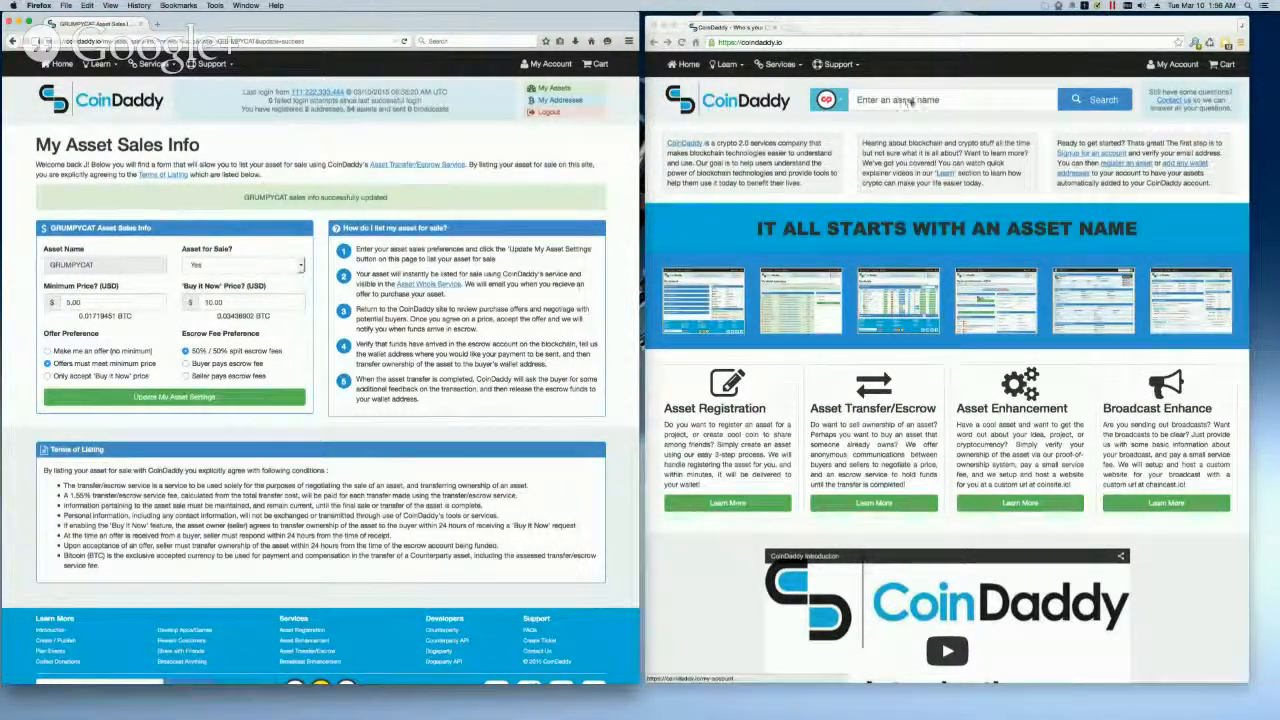
Step: Switch to the buyer's Chrome window, search for the asset name "grumpycat" and start making an offer on it
{"action": "left_click", "coordinate": [940, 100]}
{"action": "type", "text": "grumpycat"}
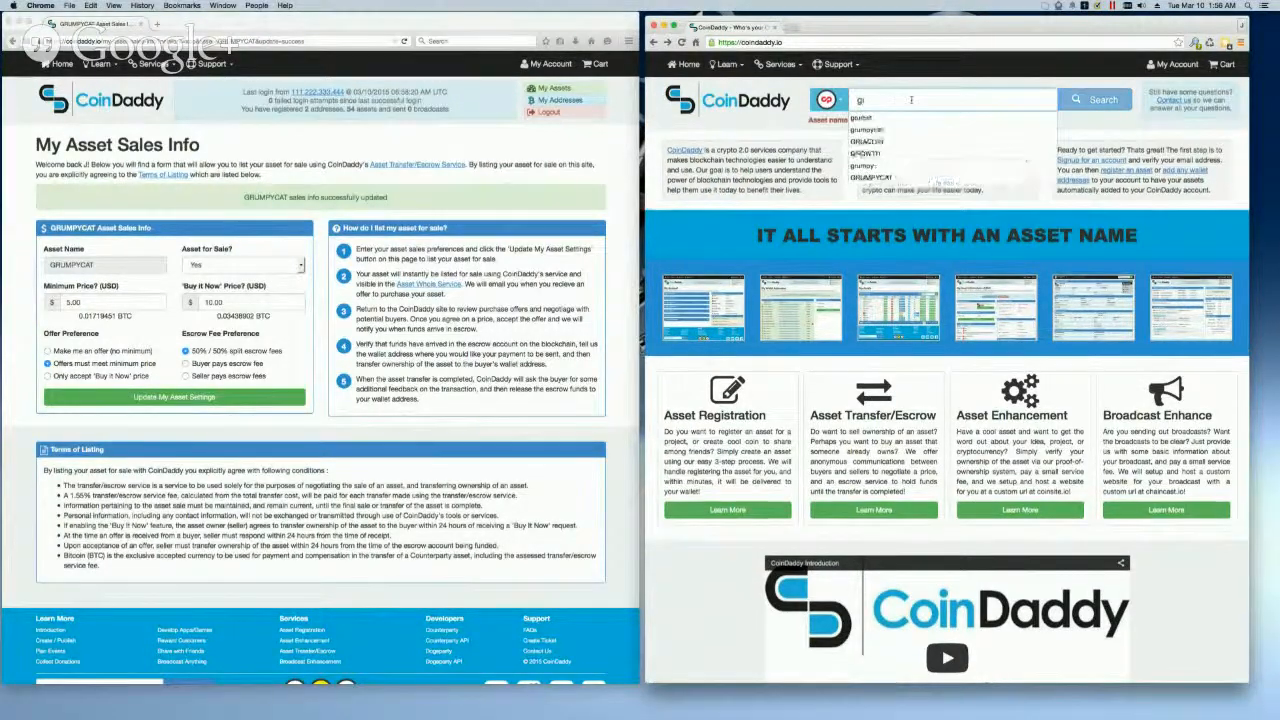
{"action": "key", "text": "Return"}
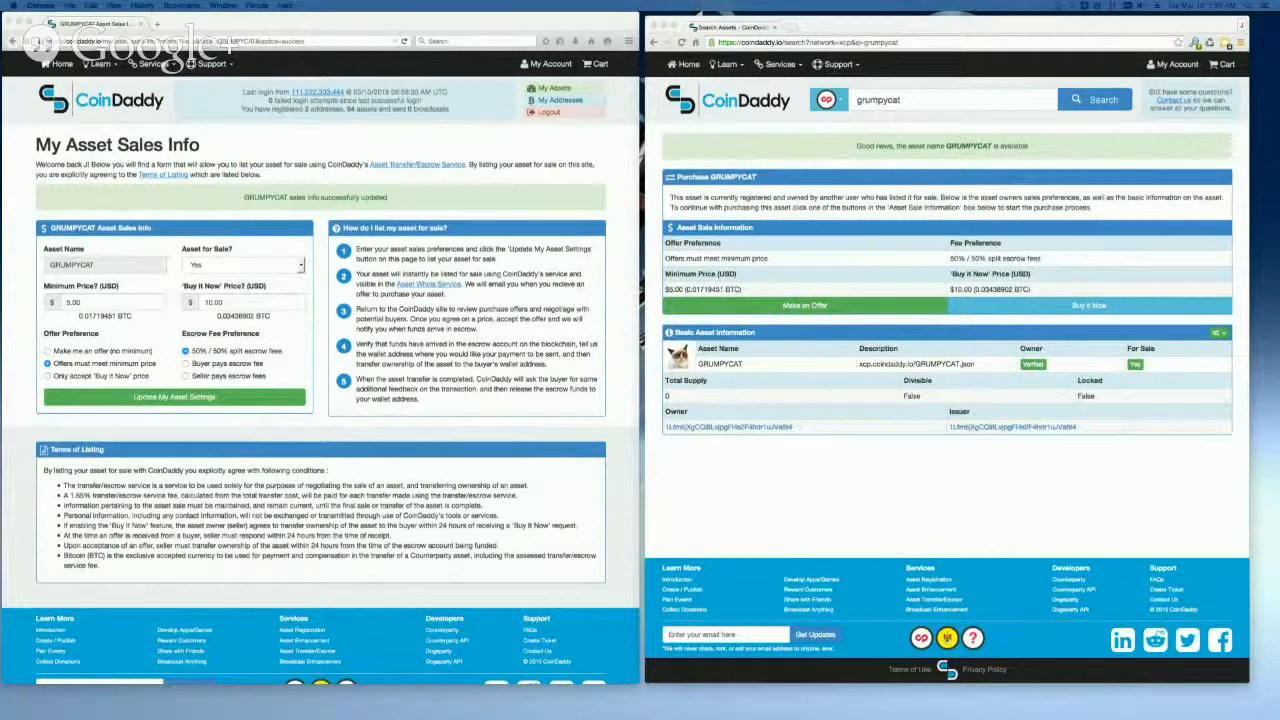
{"action": "left_click", "coordinate": [759, 308]}
{"action": "left_click", "coordinate": [759, 308]}
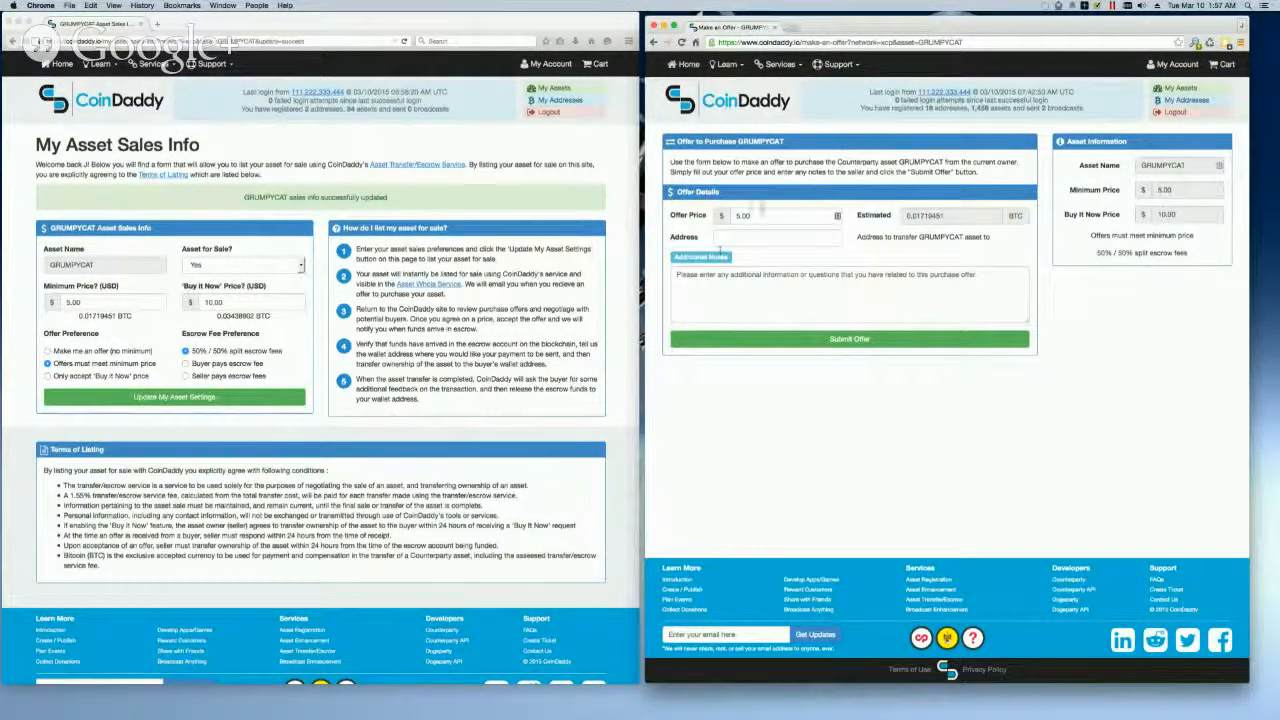
Step: Submit a $5.00 offer for GRUMPYCAT with the buyer's wallet address and the note "I want to purchase this asset please"
{"action": "left_click", "coordinate": [750, 216]}
{"action": "left_click", "coordinate": [730, 237]}
{"action": "left_click", "coordinate": [760, 253]}
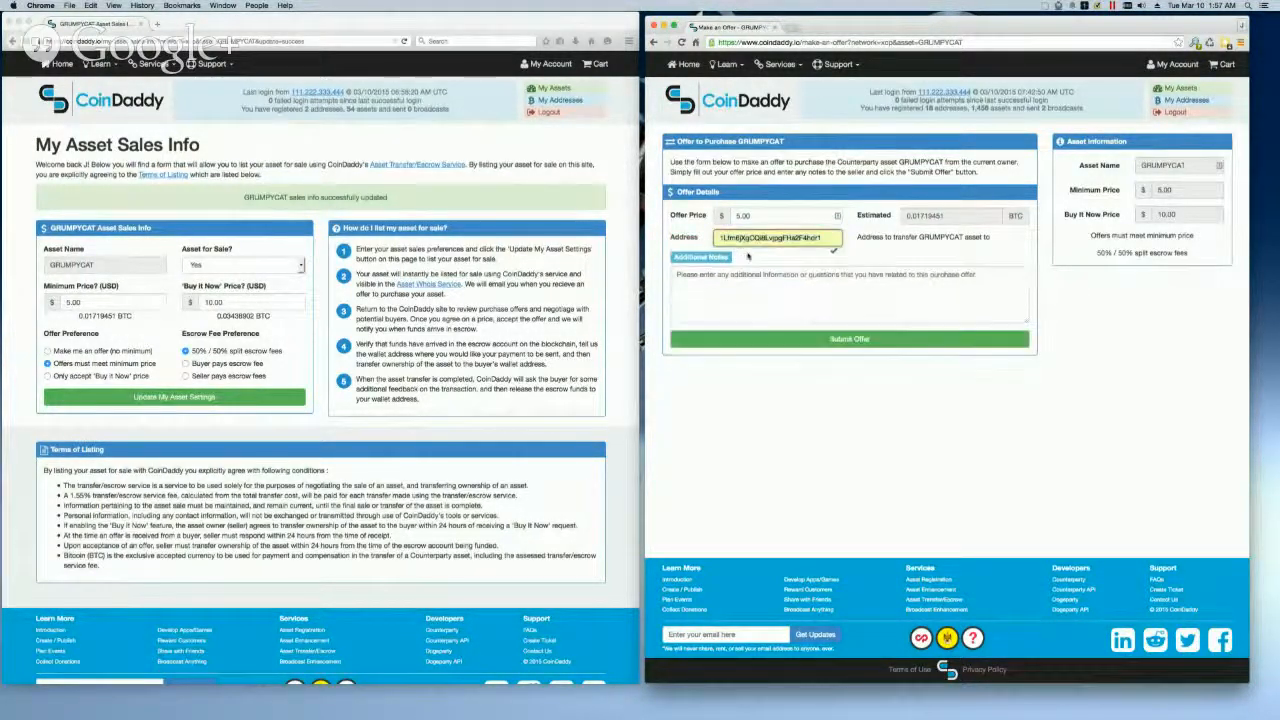
{"action": "left_click", "coordinate": [739, 291]}
{"action": "type", "text": "I wa"}
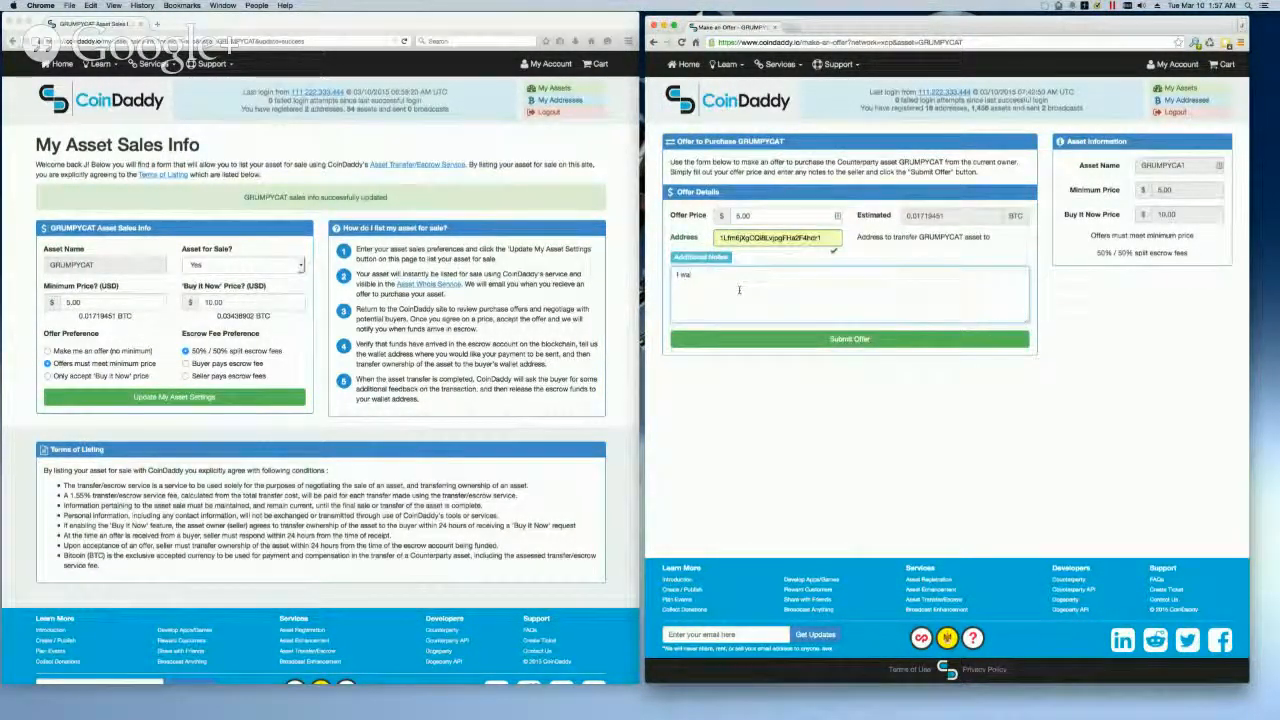
{"action": "type", "text": "nt to purchase this a"}
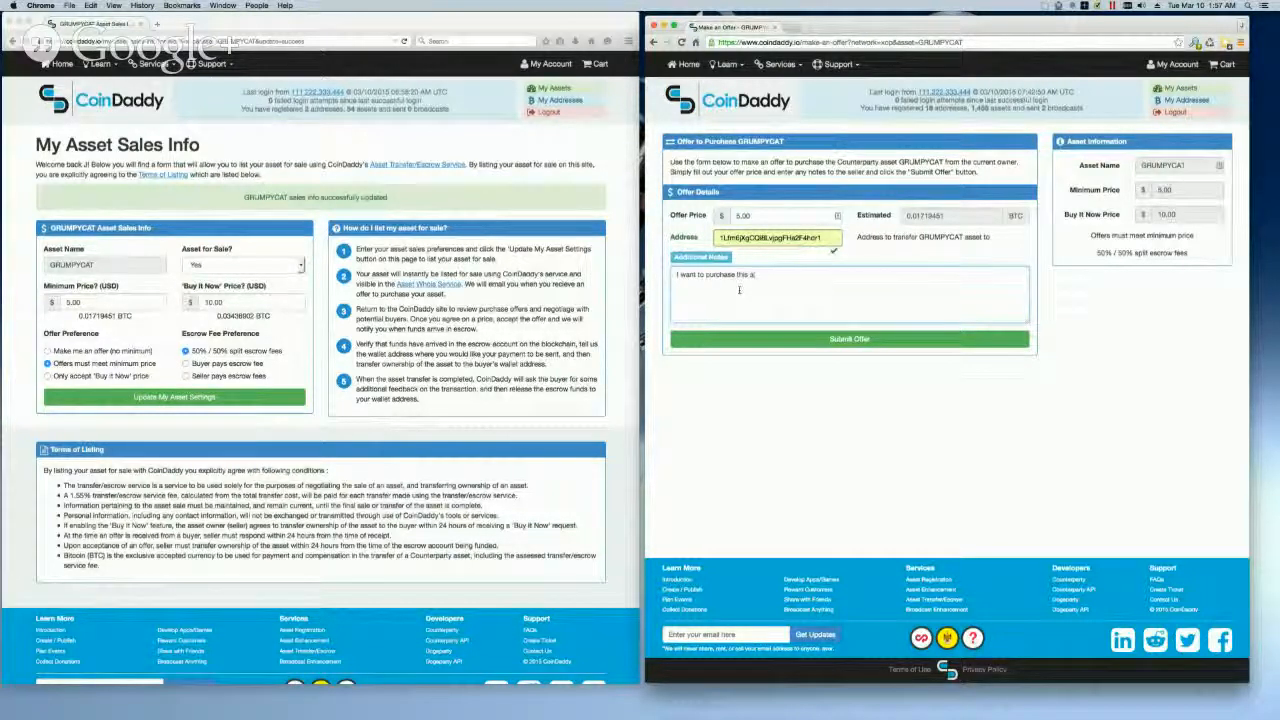
{"action": "type", "text": "sset please"}
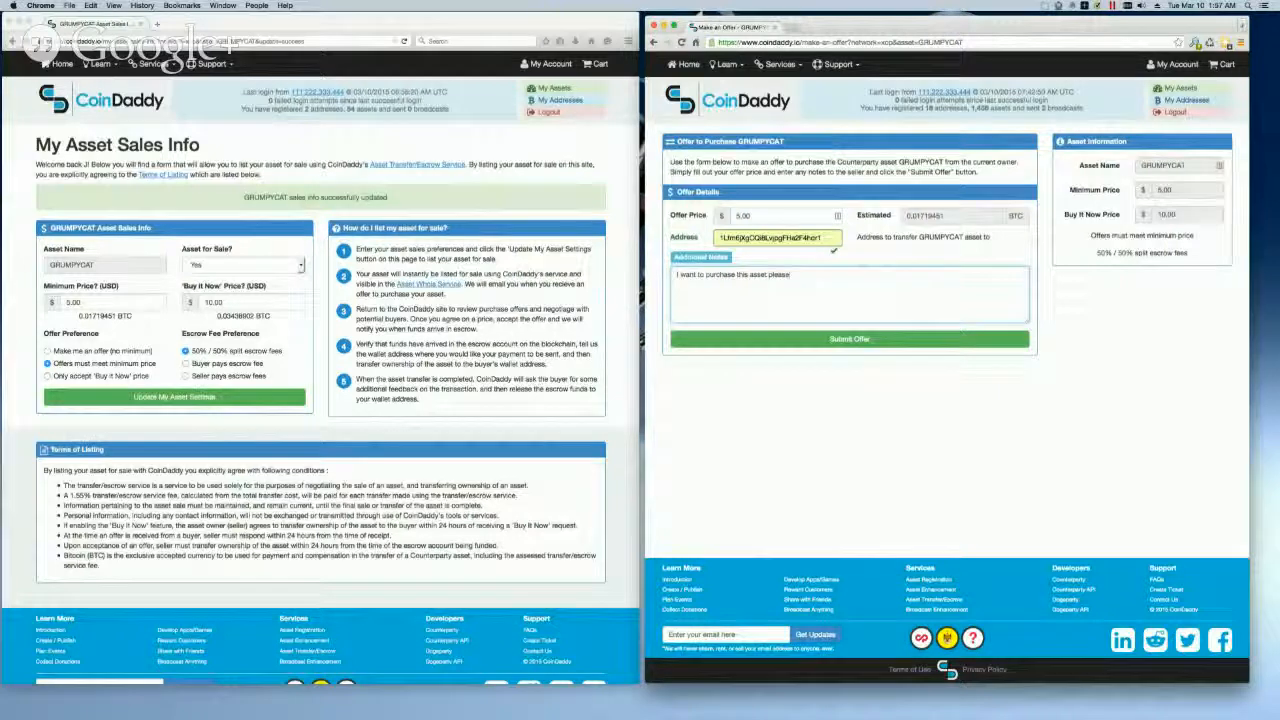
{"action": "left_click", "coordinate": [772, 340]}
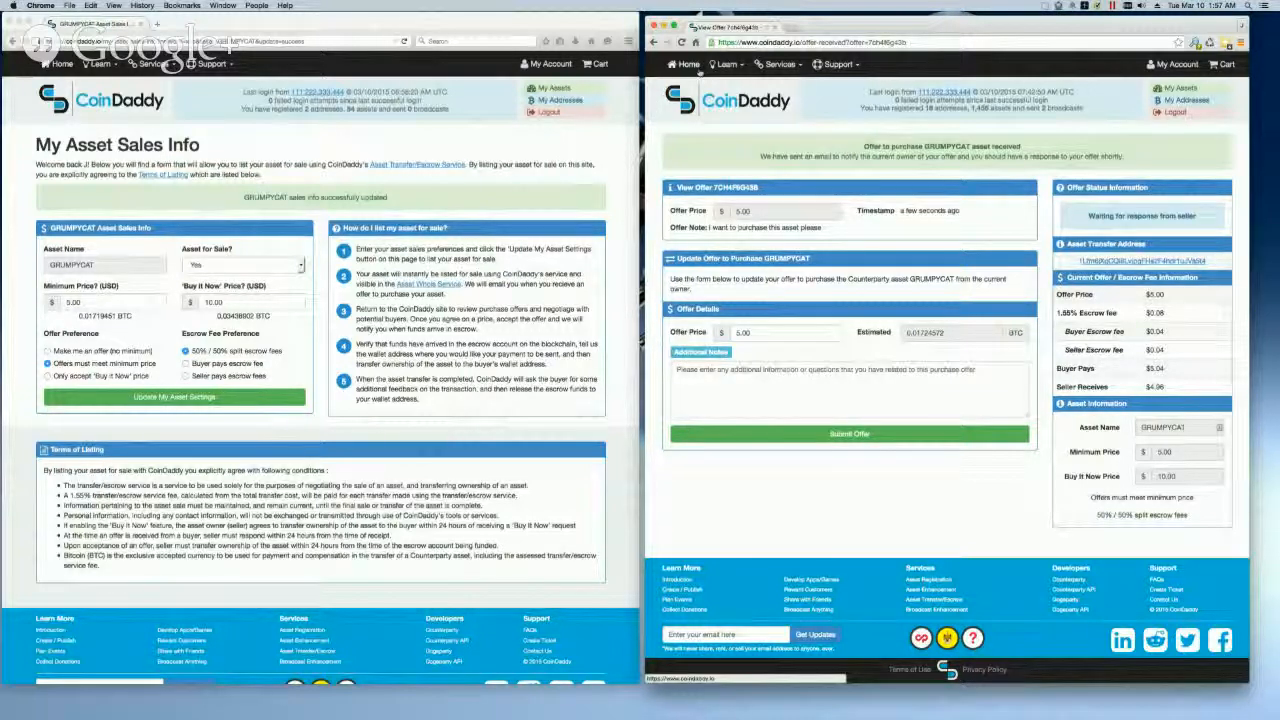
Step: Switch to the seller's Firefox window and open the new GRUMPYCAT offer from the account's asset offers
{"action": "left_click", "coordinate": [550, 70]}
{"action": "left_click", "coordinate": [550, 64]}
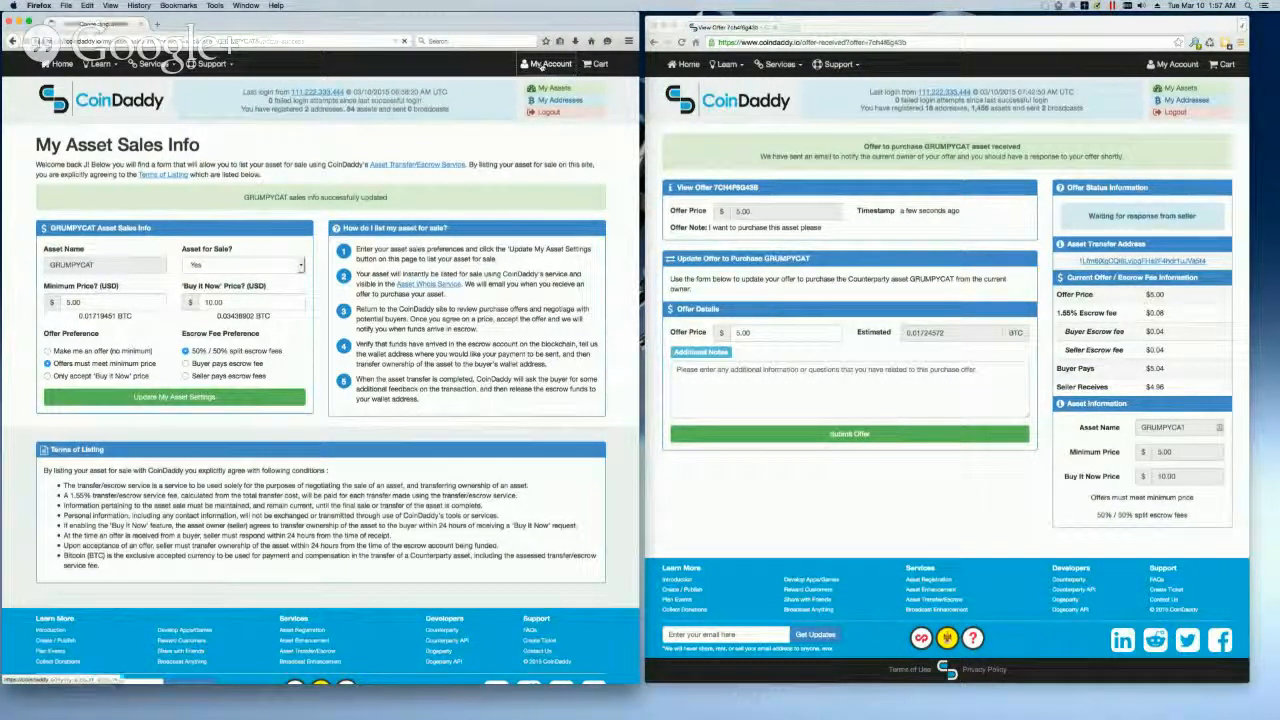
{"action": "left_click", "coordinate": [128, 219]}
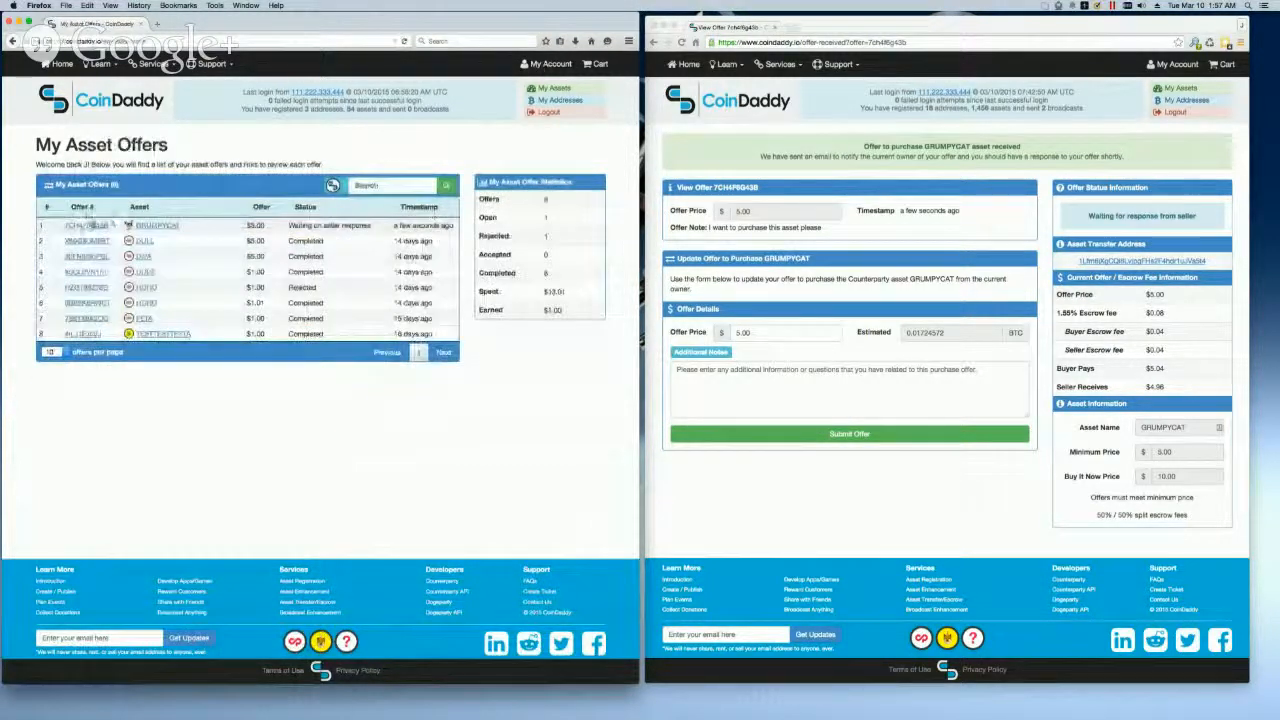
{"action": "left_click", "coordinate": [89, 227]}
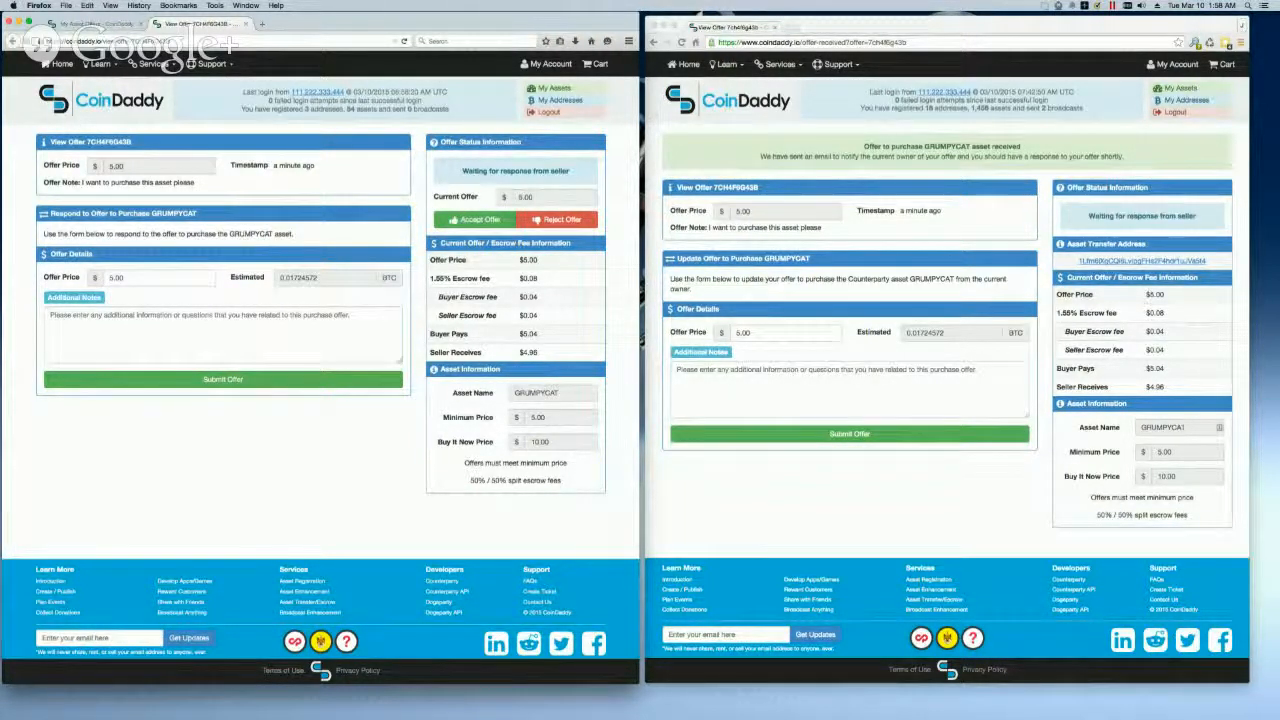
Step: Submit a $6.00 counteroffer for GRUMPYCAT with the note "I really want to get more $$$ for it please."
{"action": "left_click", "coordinate": [124, 277]}
{"action": "left_click", "coordinate": [112, 278]}
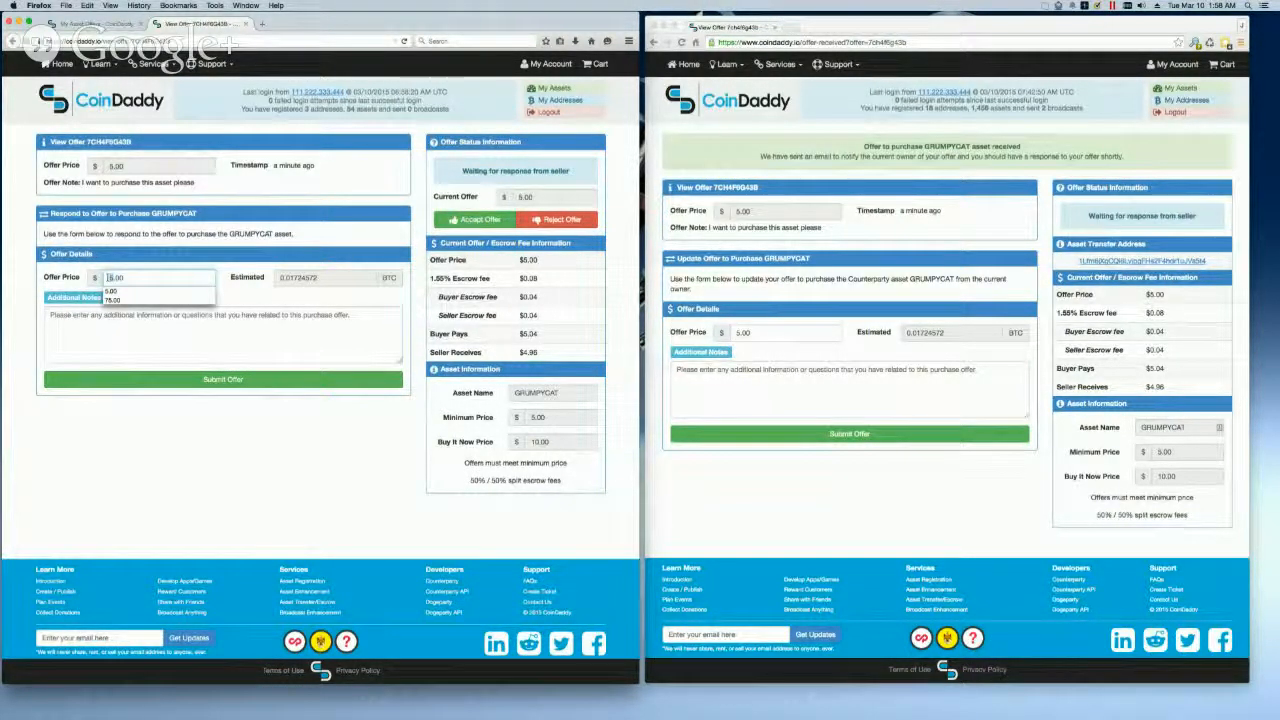
{"action": "key", "text": "Delete"}
{"action": "type", "text": "6"}
{"action": "left_click", "coordinate": [142, 325]}
{"action": "type", "text": "I really want to"}
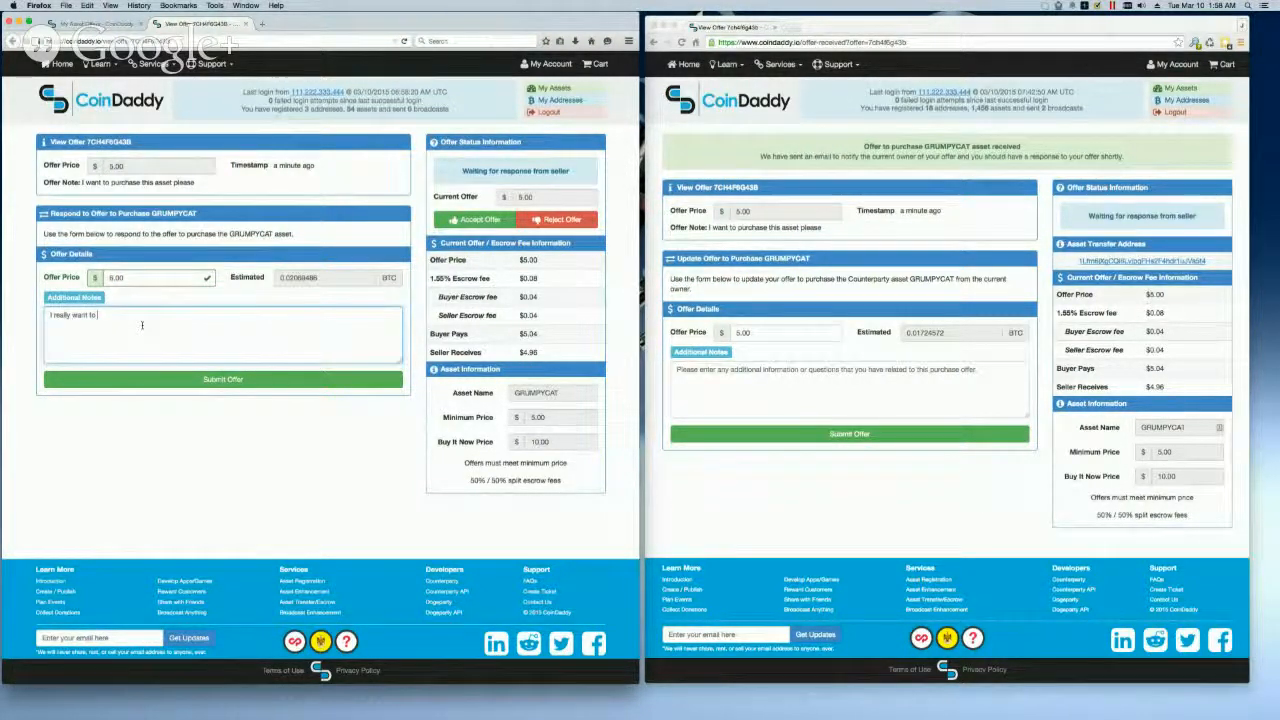
{"action": "type", "text": " get more $$$ for it please."}
{"action": "left_click", "coordinate": [241, 379]}
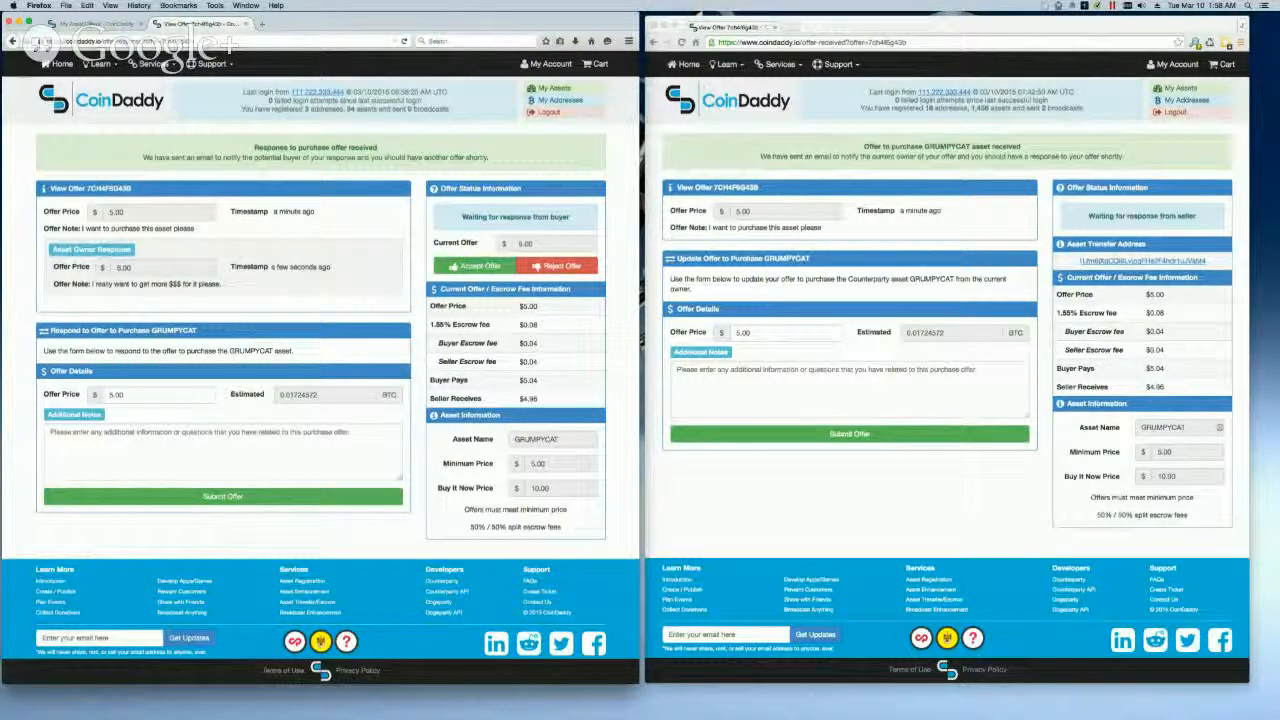
Step: Reload the offer in the buyer's Chrome window and submit a $5.50 offer with the note "This is the highest I will pay"
{"action": "left_click", "coordinate": [742, 260]}
{"action": "key", "text": "super+r"}
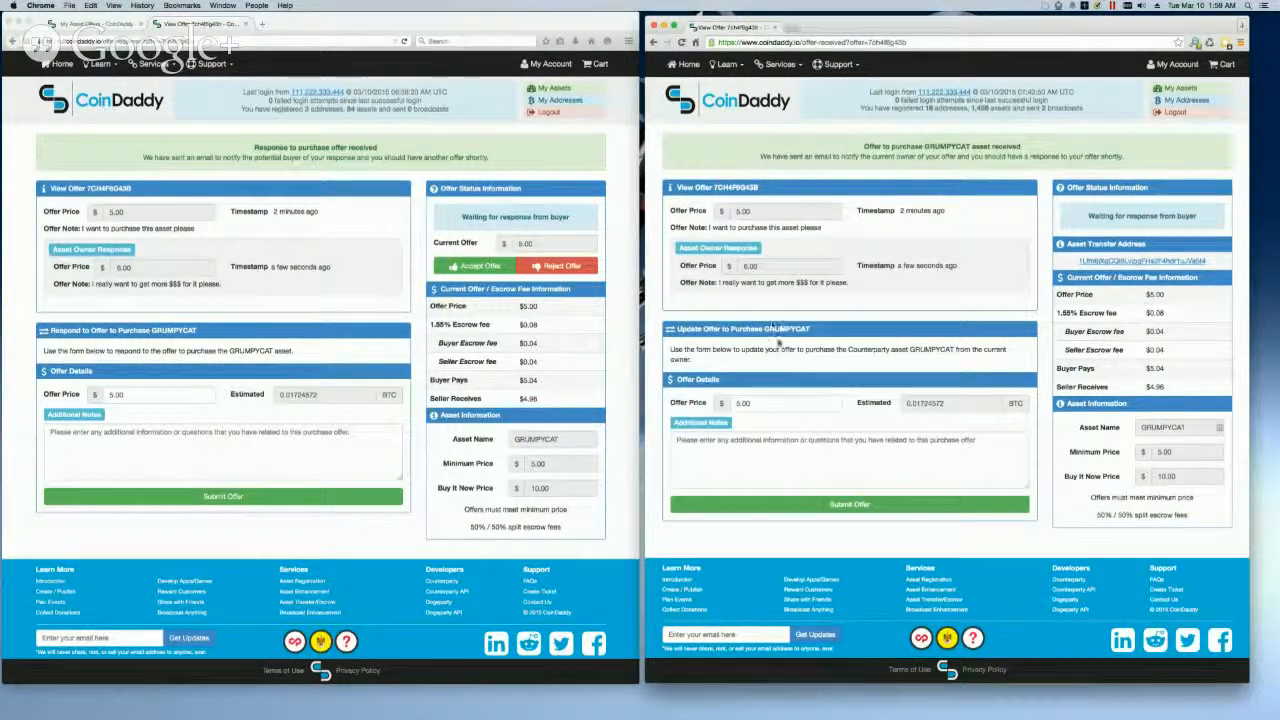
{"action": "left_click", "coordinate": [757, 404]}
{"action": "double_click", "coordinate": [757, 404]}
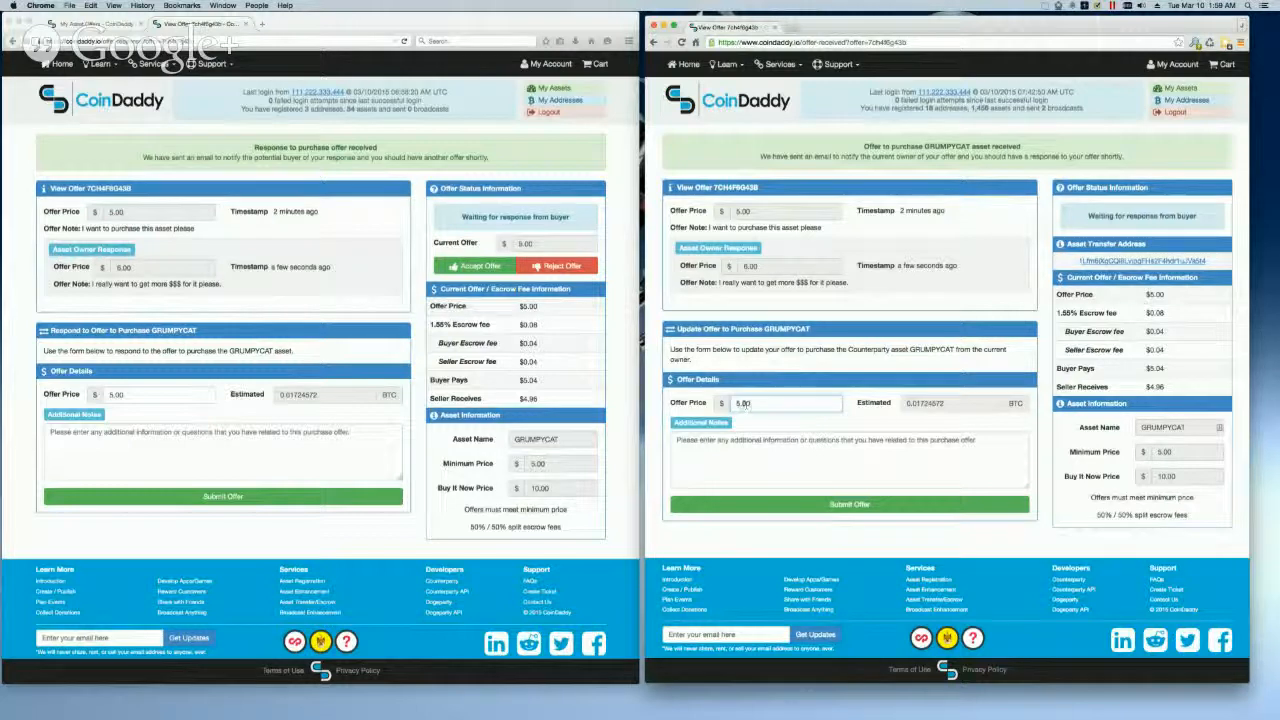
{"action": "type", "text": "5.50"}
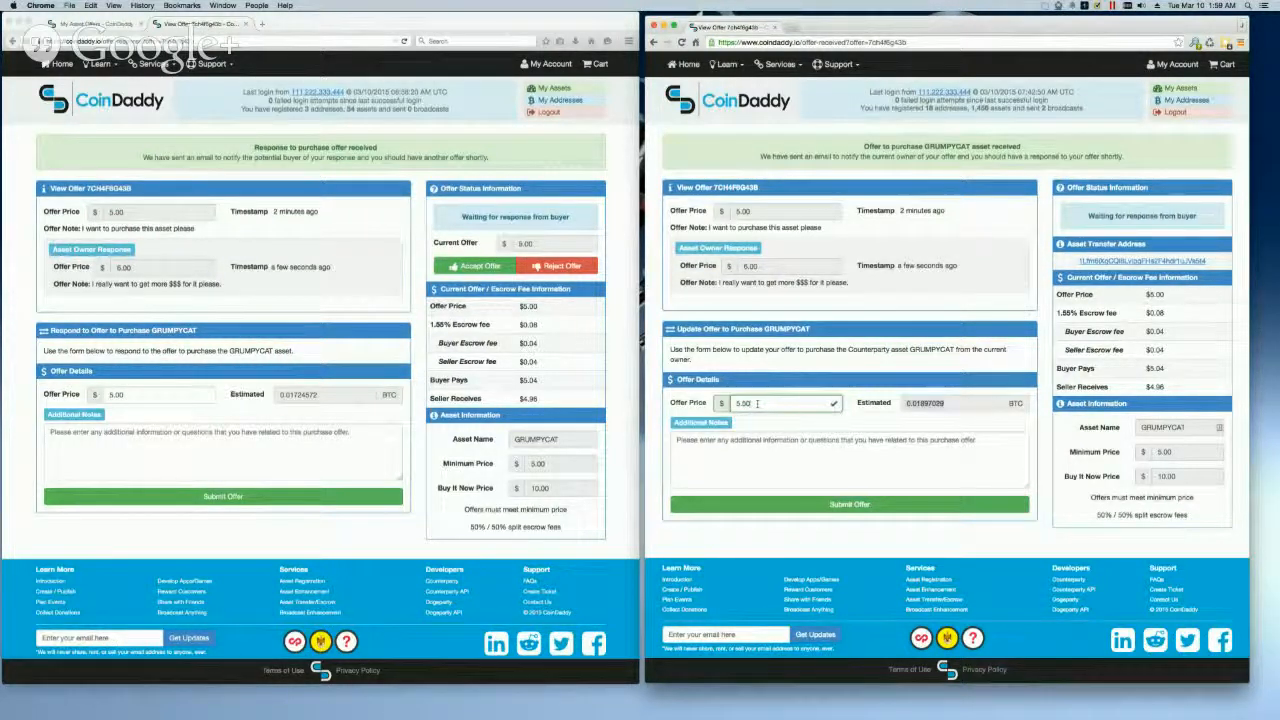
{"action": "key", "text": "Tab"}
{"action": "type", "text": "This"}
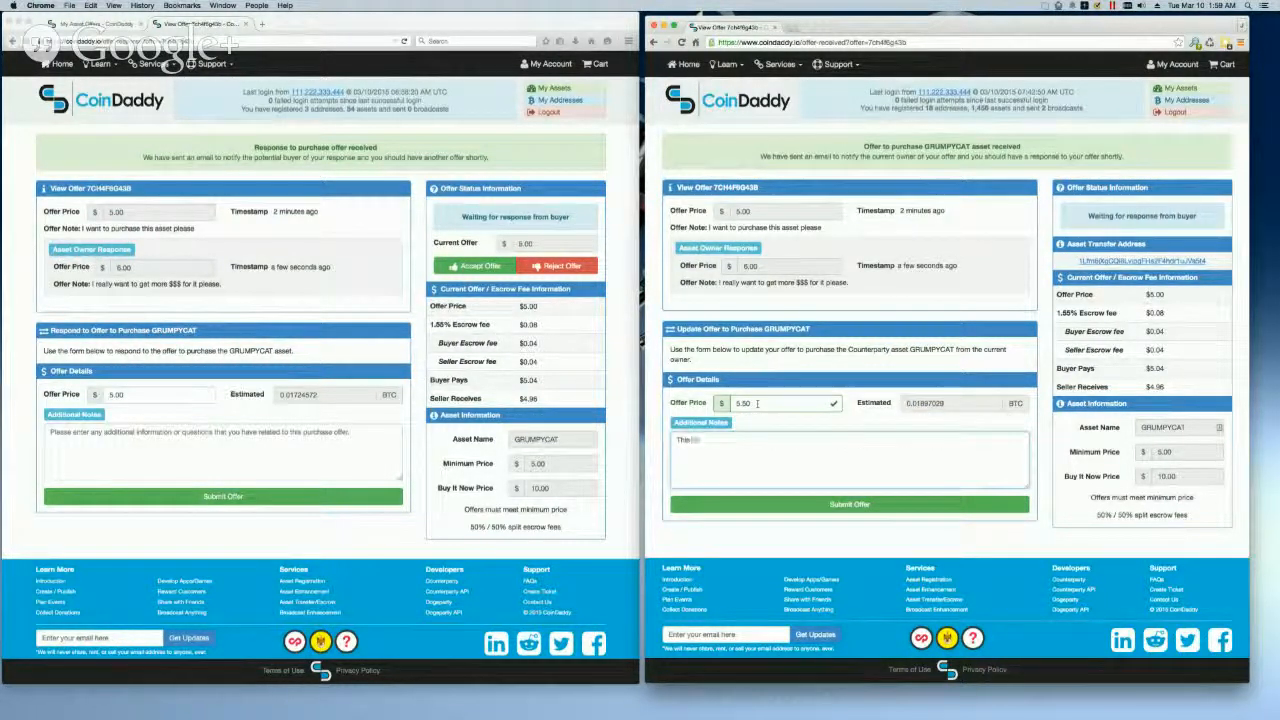
{"action": "type", "text": " is the highest I will pay"}
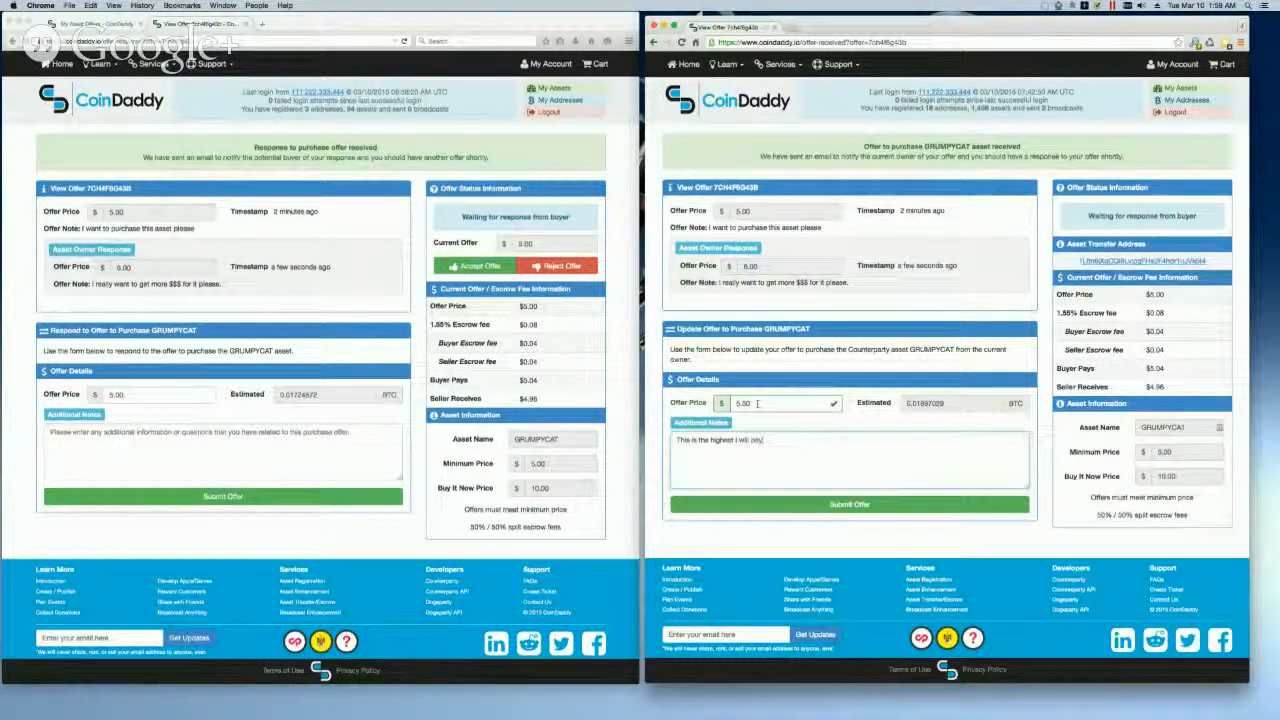
{"action": "left_click", "coordinate": [828, 504]}
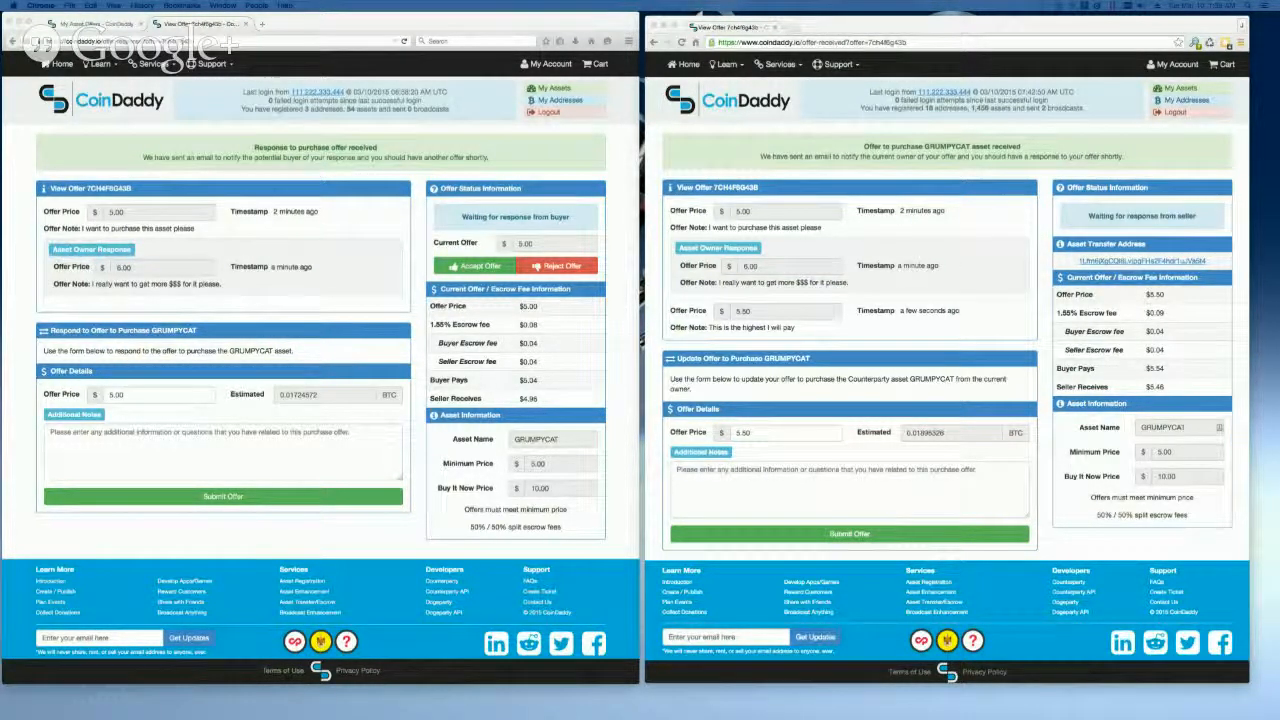
Step: Reload the offer in the seller's Firefox window and accept the $5.50 GRUMPYCAT offer with the seller's final payment wallet address
{"action": "left_click", "coordinate": [315, 193]}
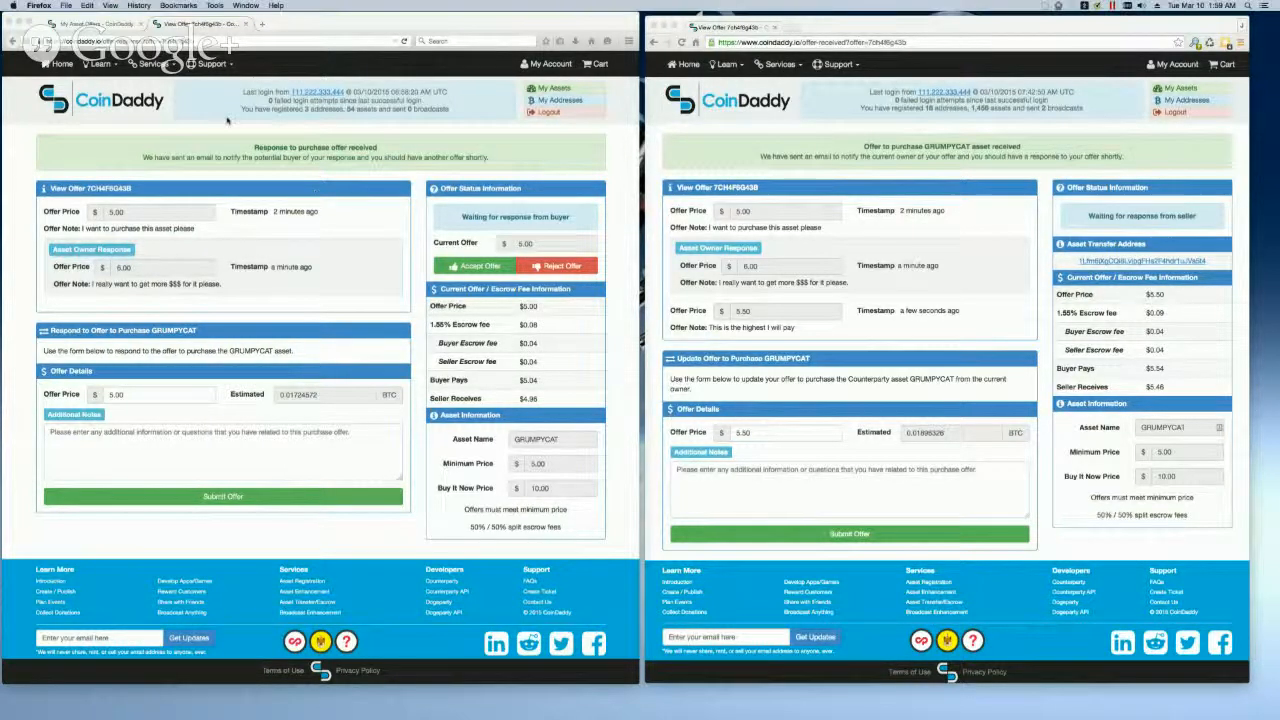
{"action": "left_click", "coordinate": [404, 41]}
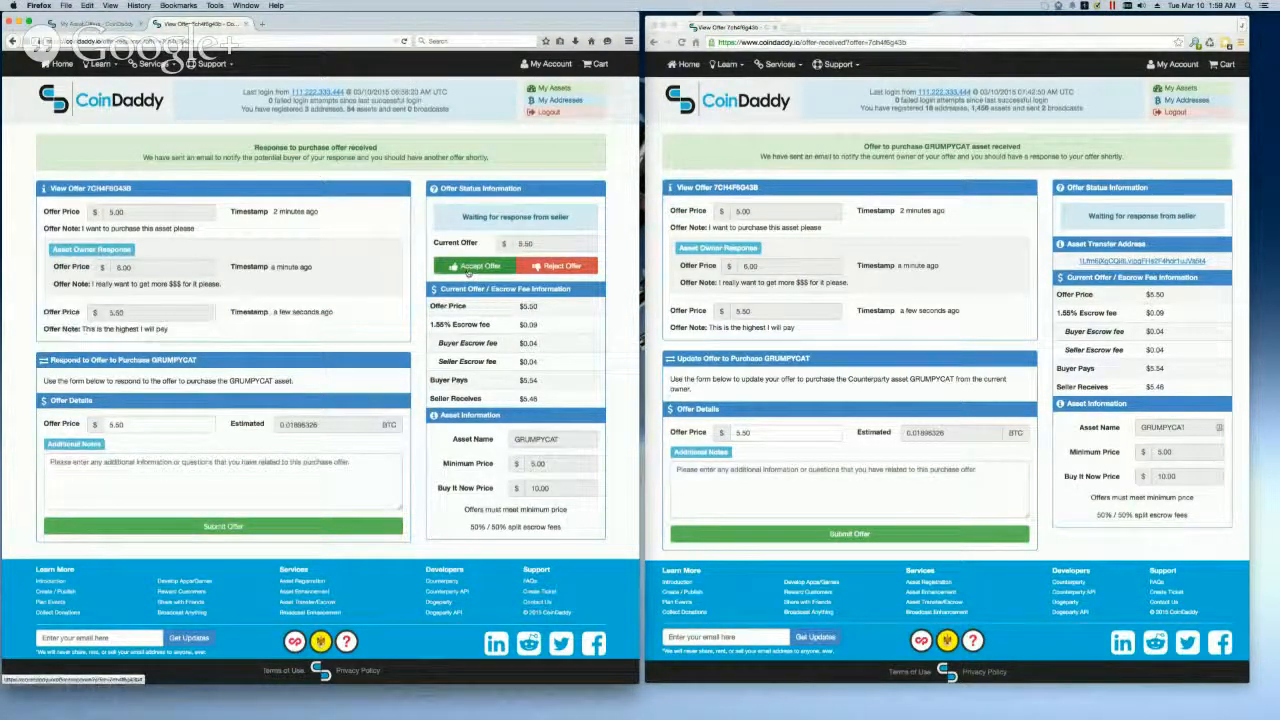
{"action": "left_click", "coordinate": [468, 268]}
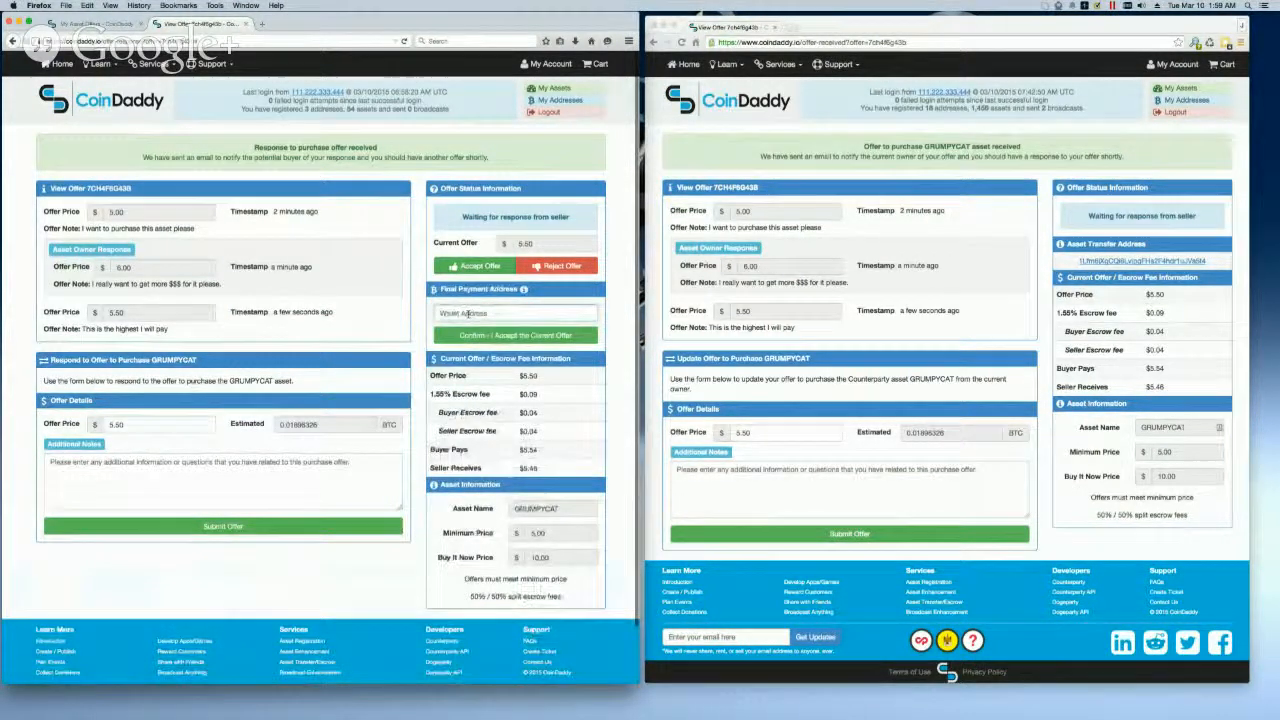
{"action": "left_click", "coordinate": [463, 313]}
{"action": "left_click", "coordinate": [468, 327]}
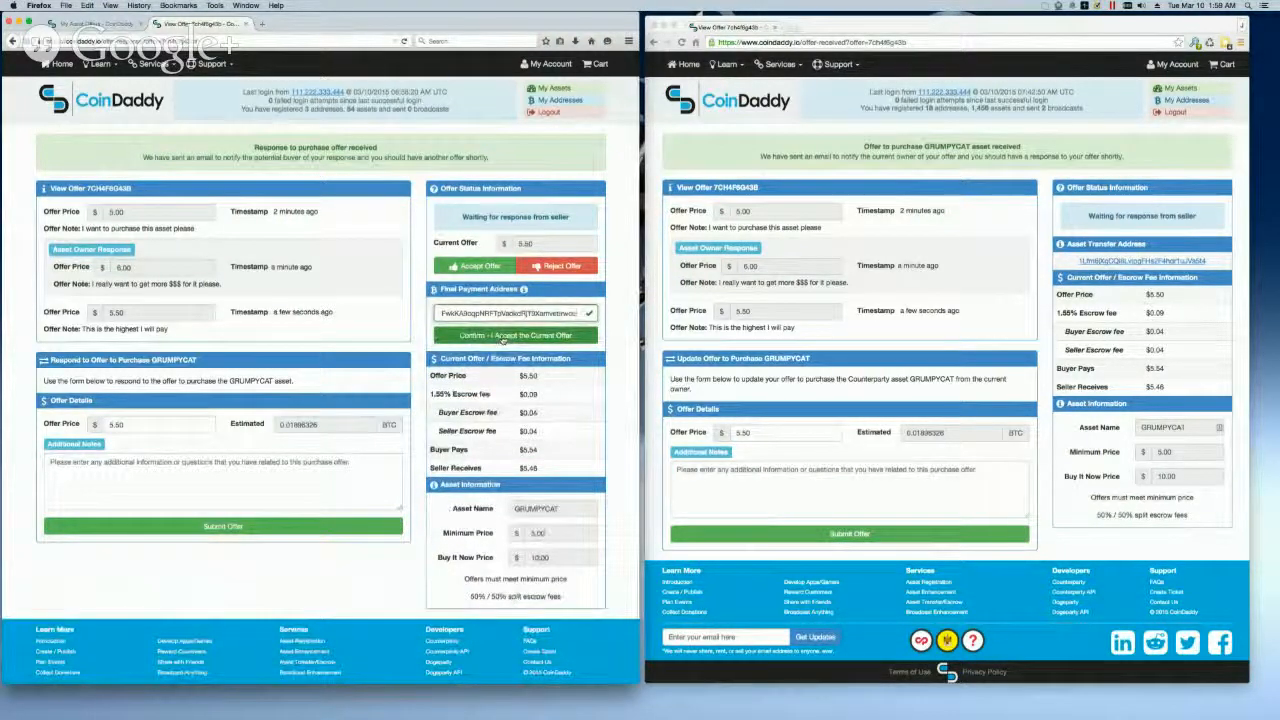
{"action": "left_click", "coordinate": [503, 336]}
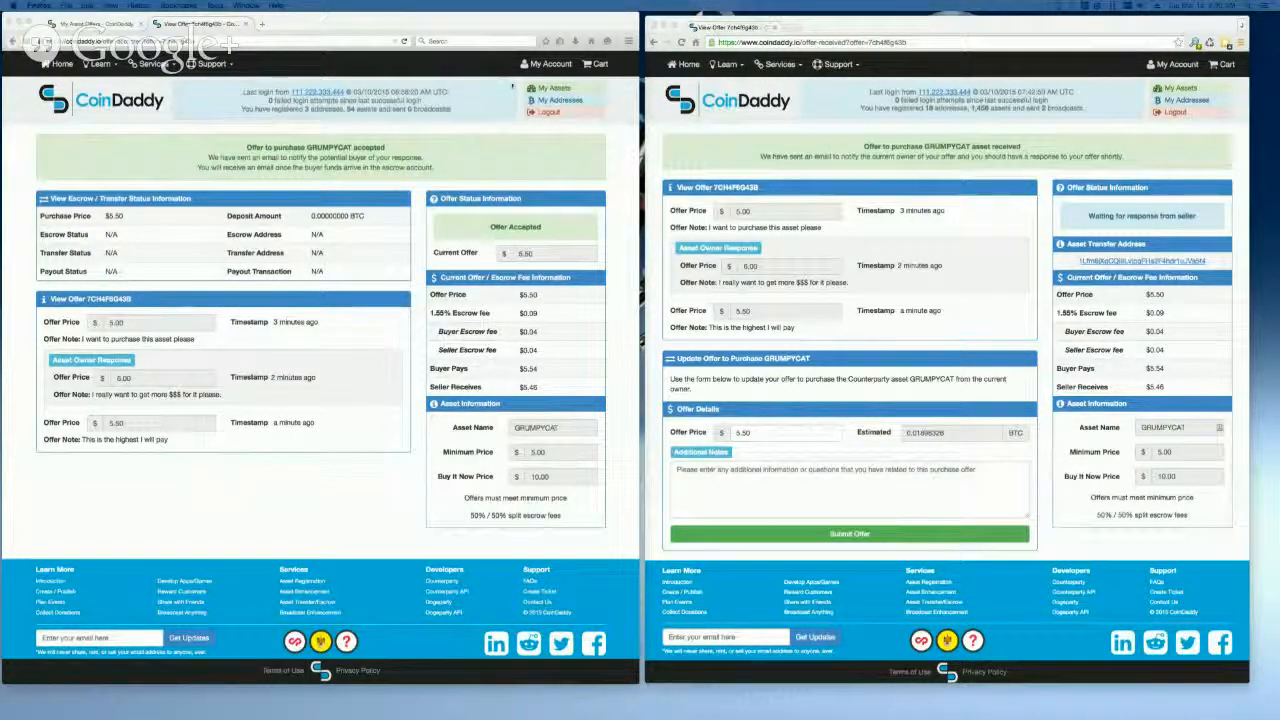
Step: Review the escrow and transfer status of the completed $1.01 offer from the account's asset offers, and return to the CoinDaddy home page
{"action": "left_click", "coordinate": [548, 65]}
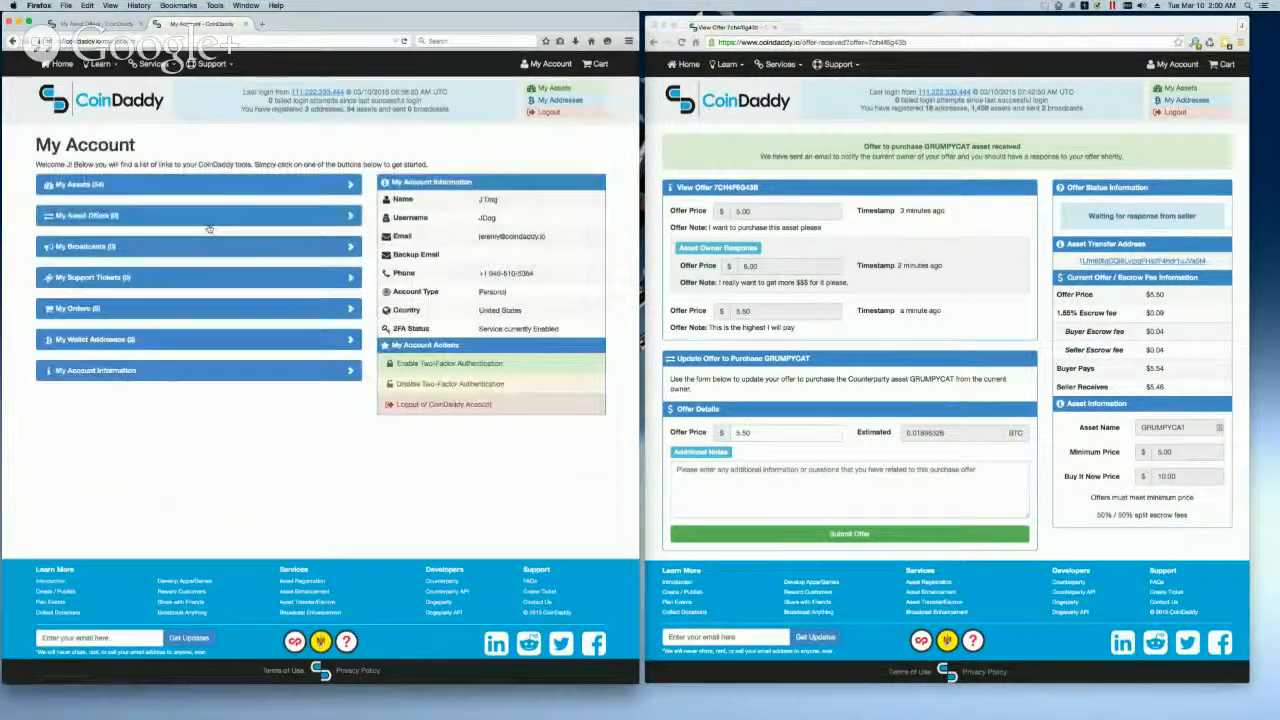
{"action": "left_click", "coordinate": [185, 220]}
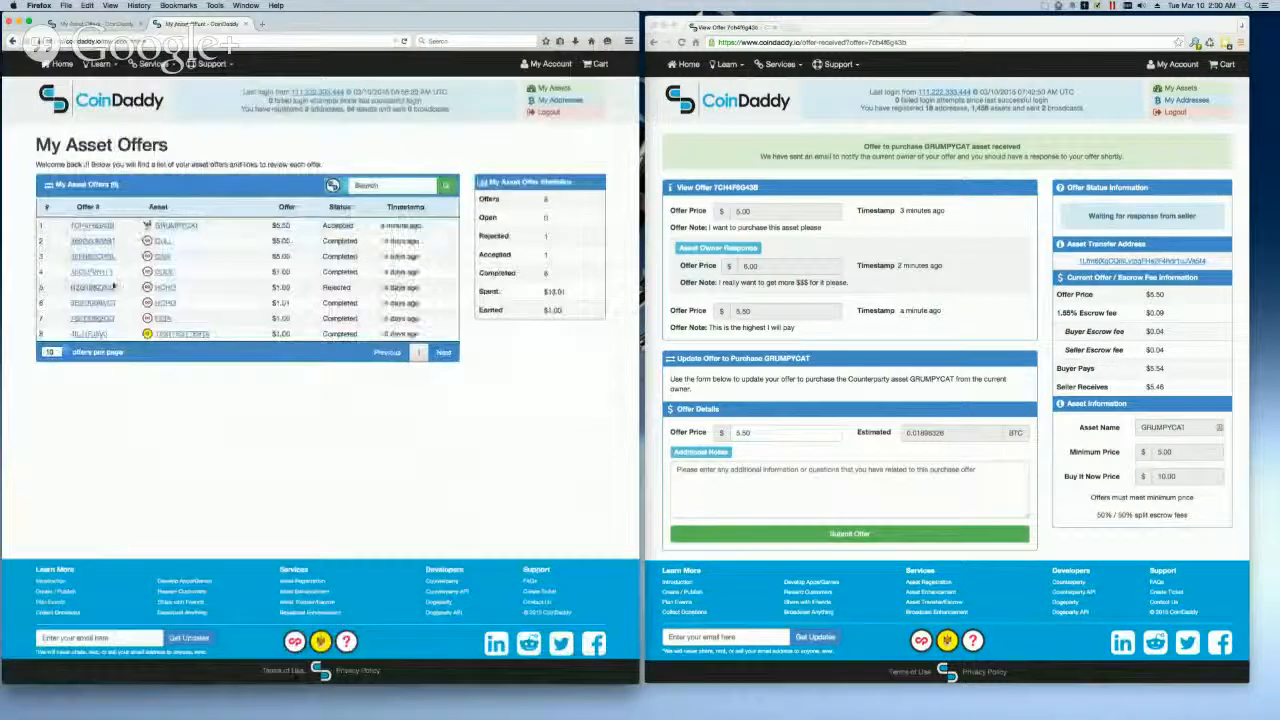
{"action": "left_click", "coordinate": [102, 307]}
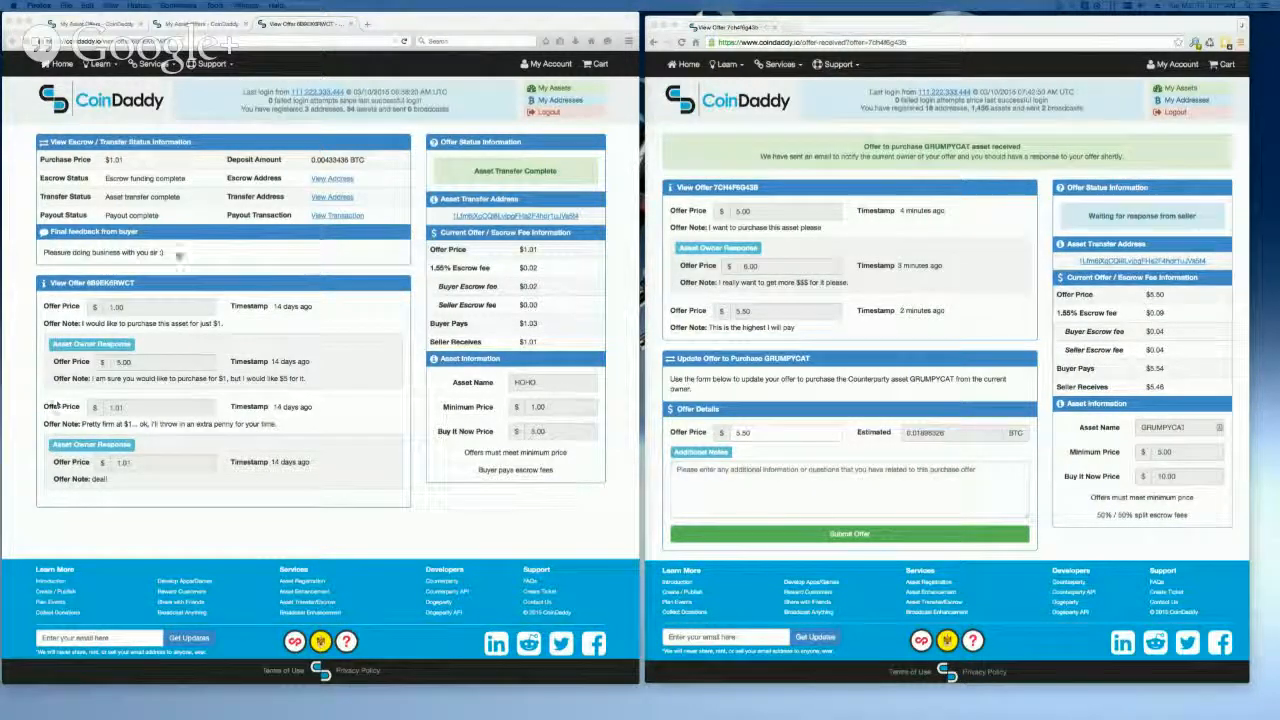
{"action": "left_click", "coordinate": [75, 101]}
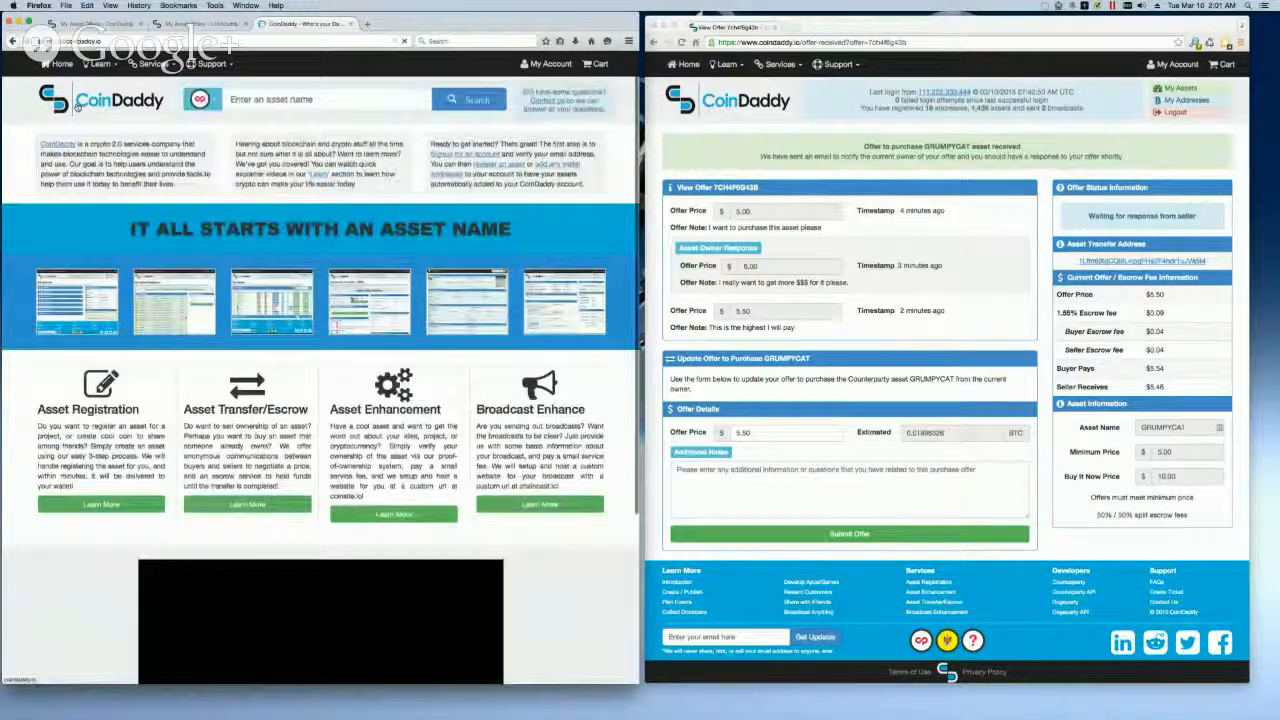